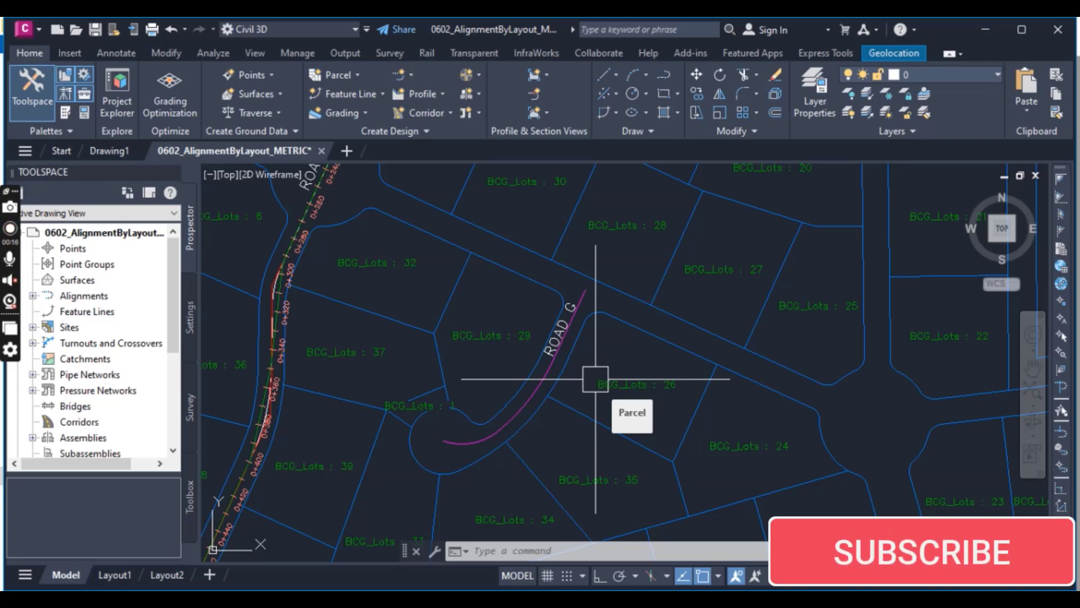
- Examine the magenta Road G centerline, its cul-de-sac and the surrounding lots in relation to the existing Road D alignment
scroll(593, 335, down, 2)
scroll(593, 336, down, 2)
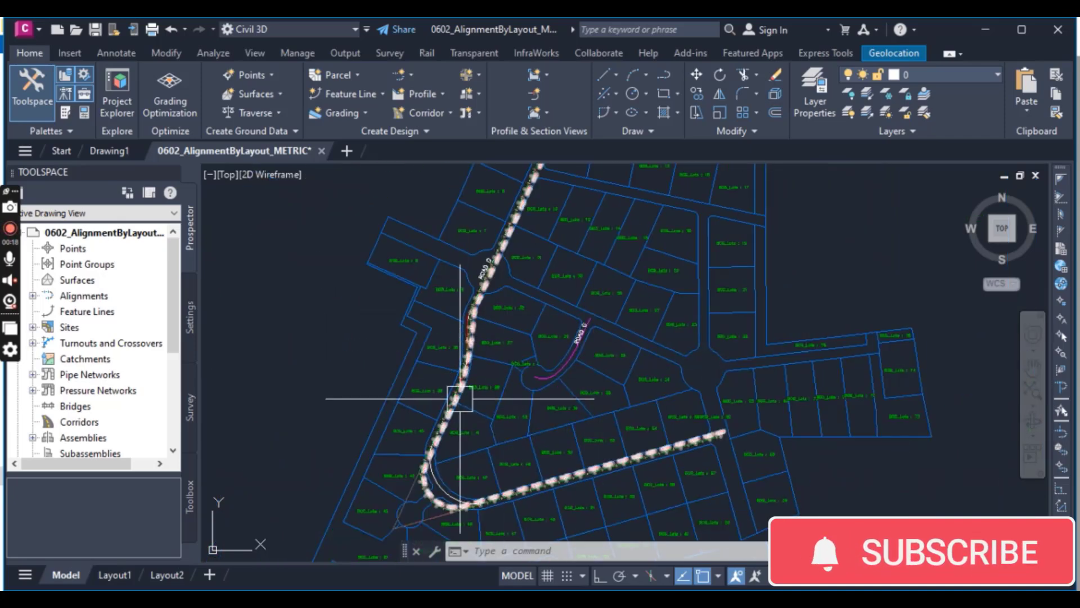
scroll(479, 344, up, 6)
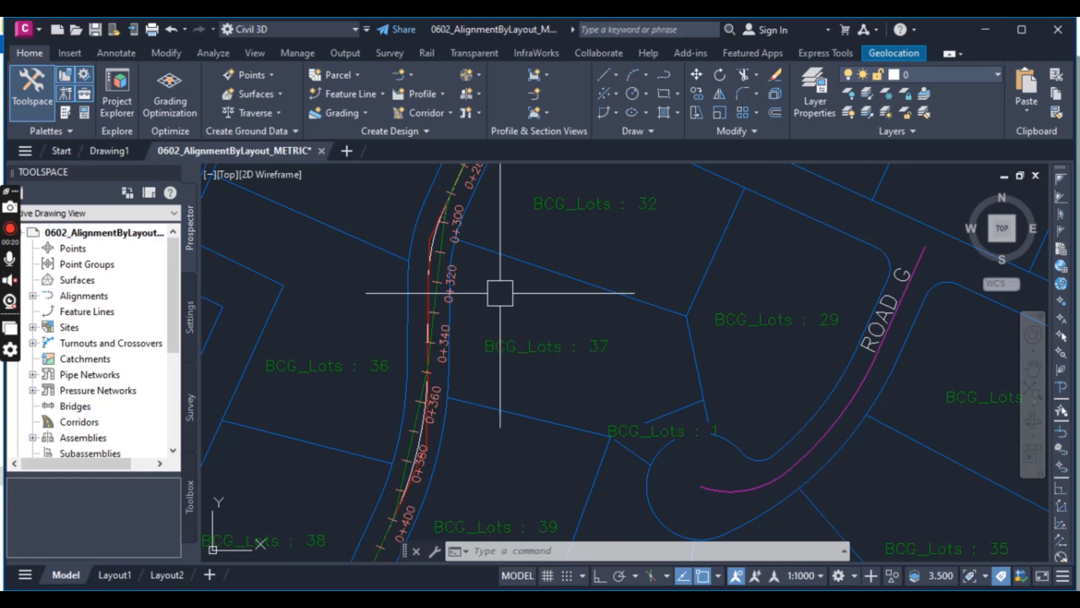
scroll(439, 369, down, 5)
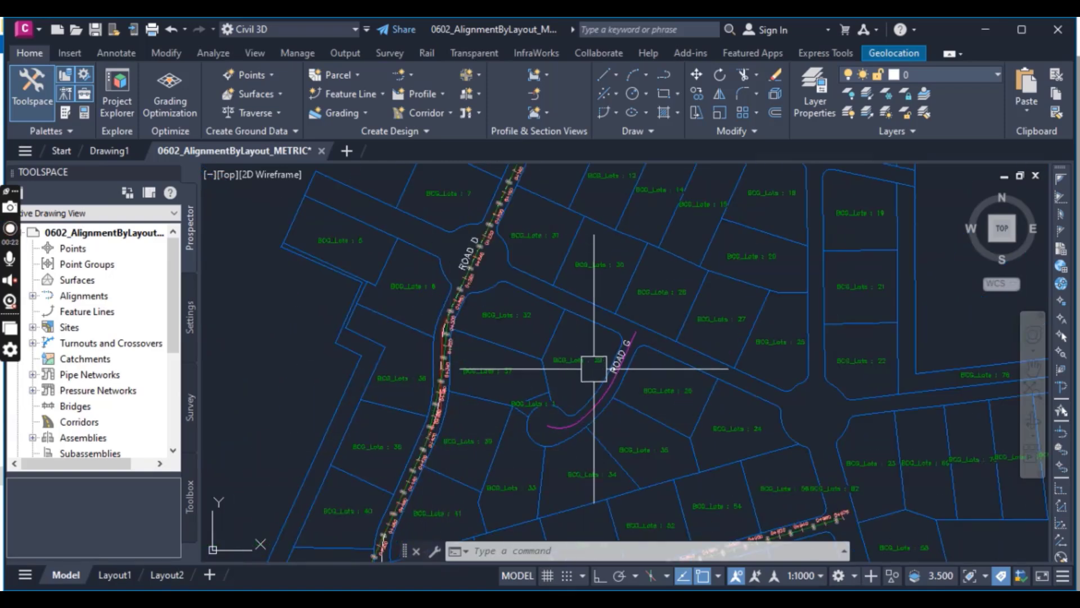
scroll(599, 377, up, 5)
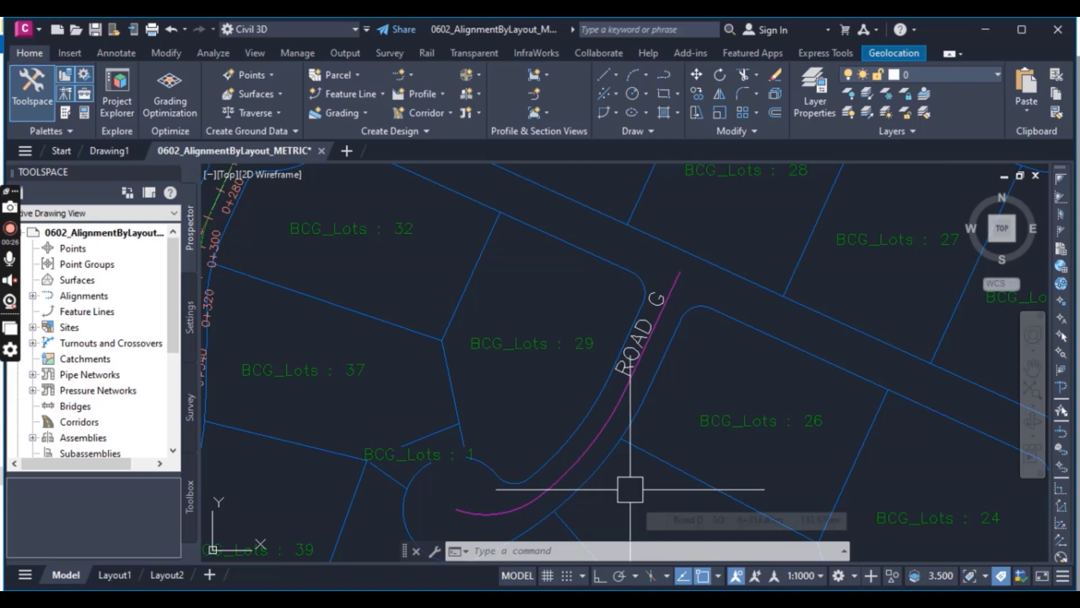
middle_drag(634, 488, 633, 449)
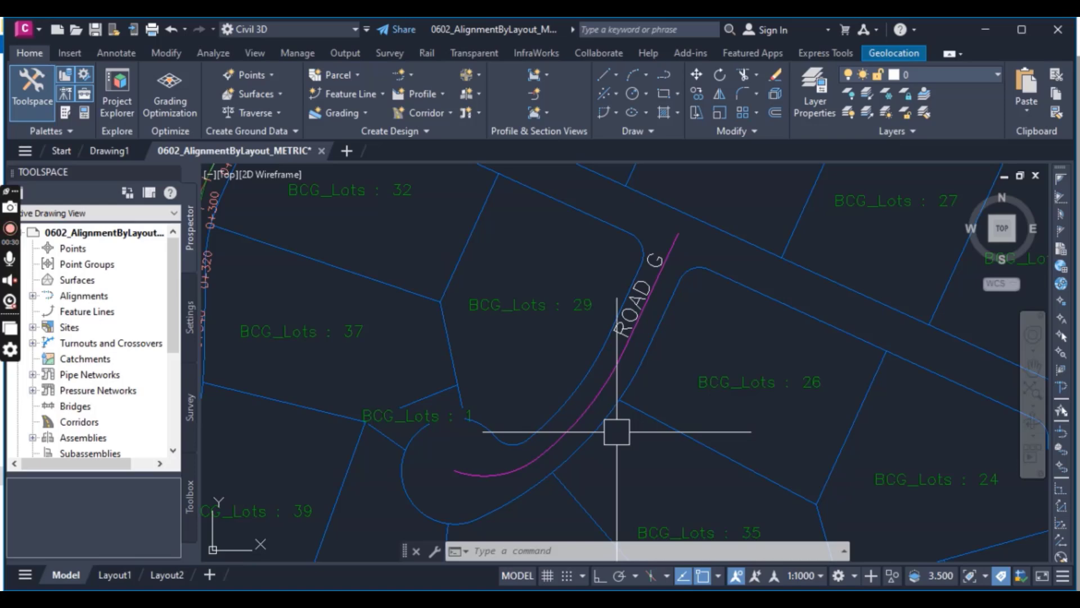
scroll(630, 356, up, 2)
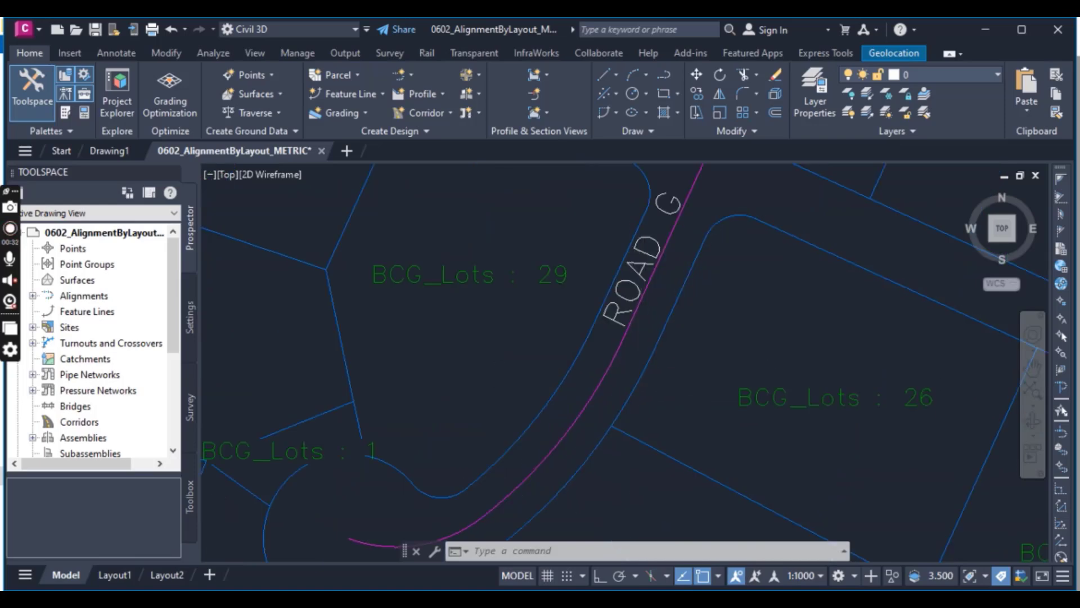
scroll(692, 377, down, 2)
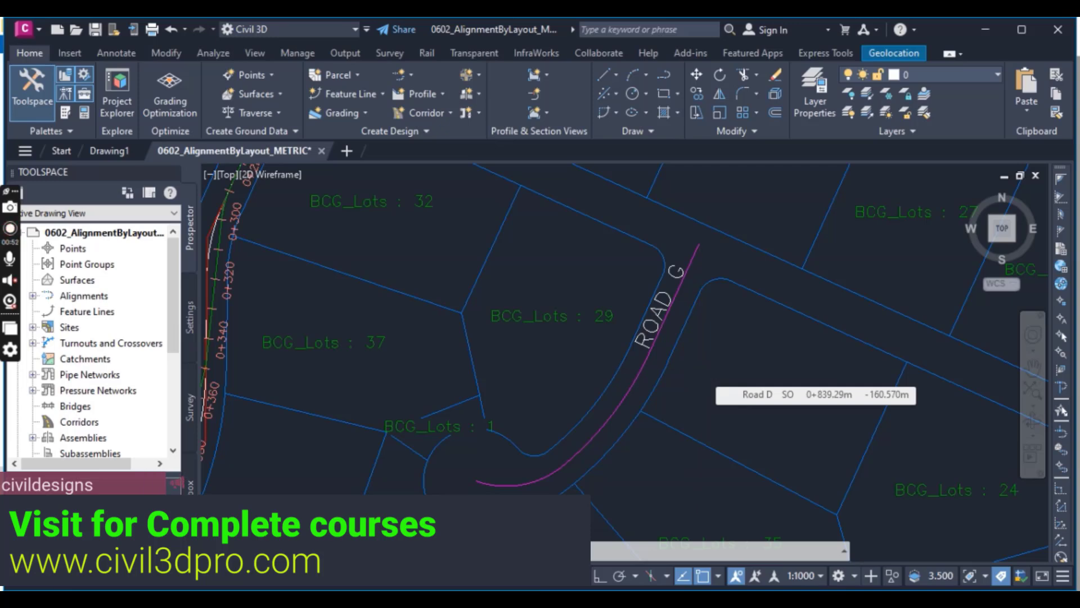
scroll(669, 417, down, 3)
scroll(668, 417, up, 1)
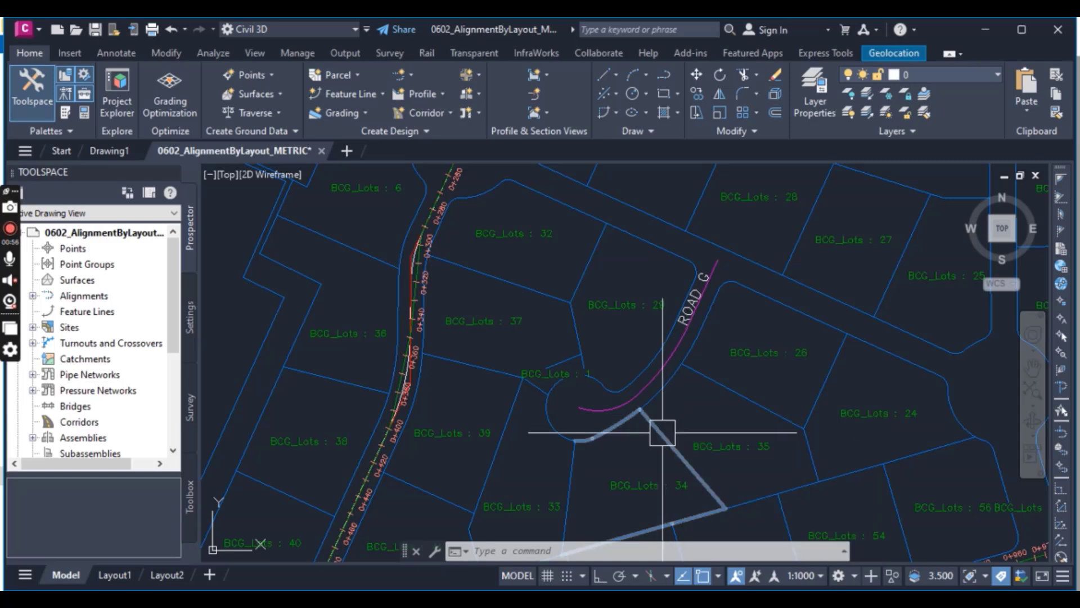
scroll(665, 416, up, 2)
mouse_move(666, 416)
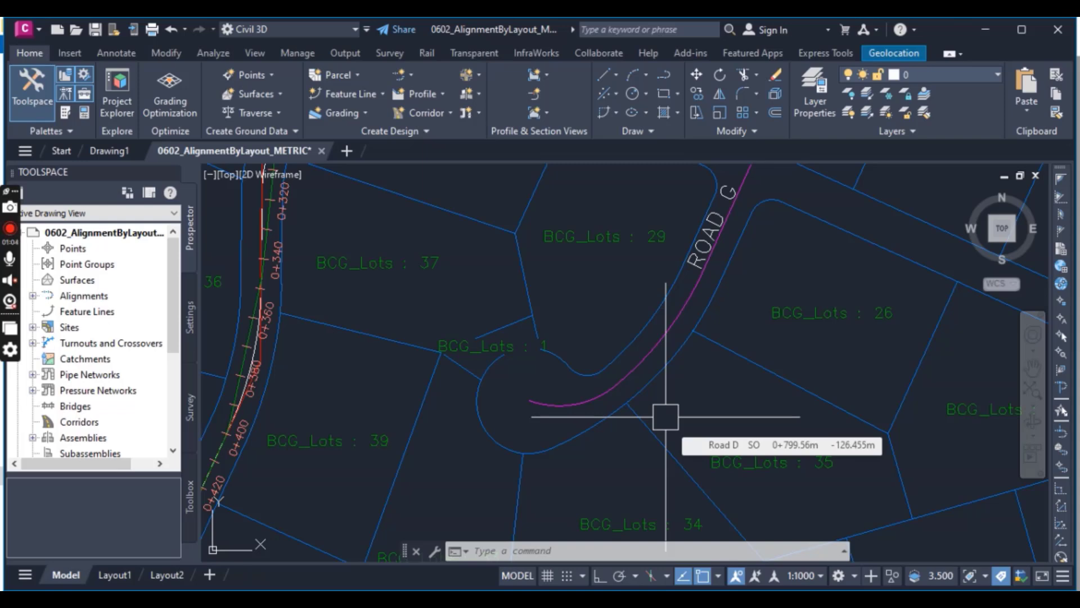
scroll(658, 414, down, 1)
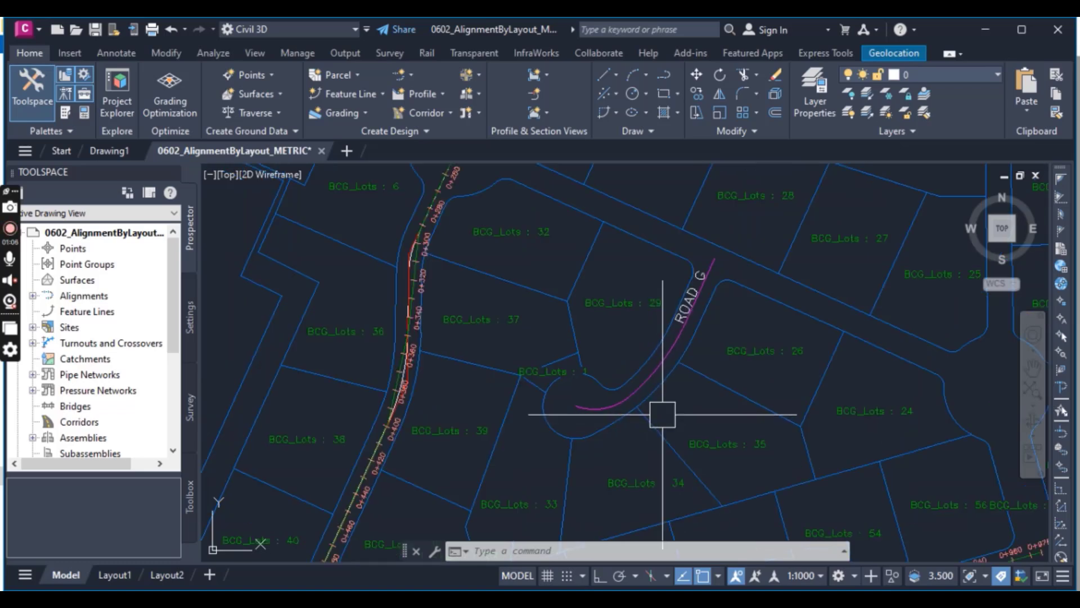
scroll(709, 355, up, 1)
mouse_move(705, 355)
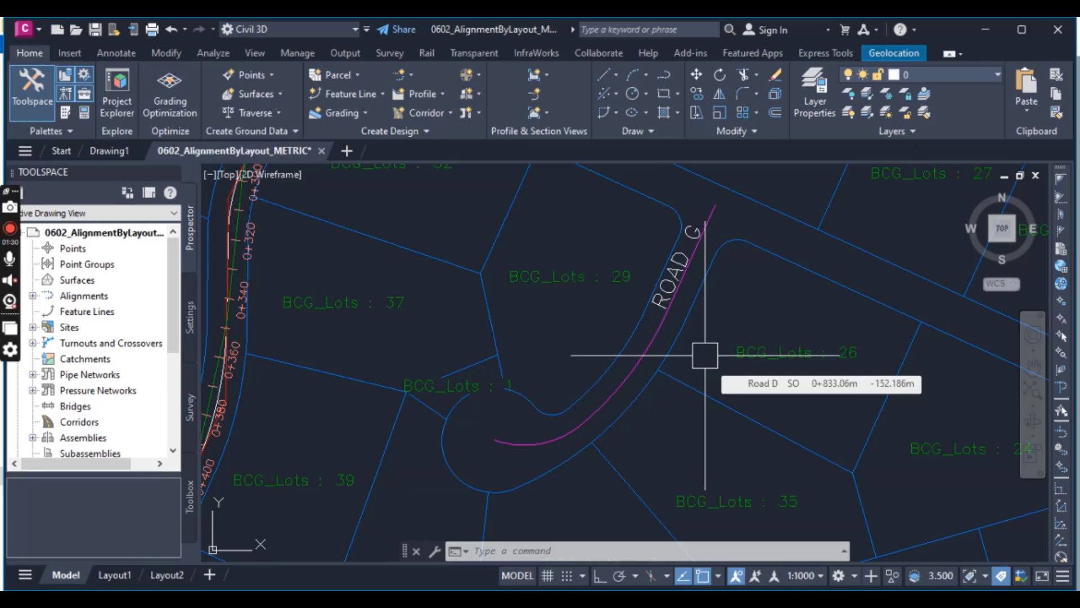
scroll(625, 369, down, 10)
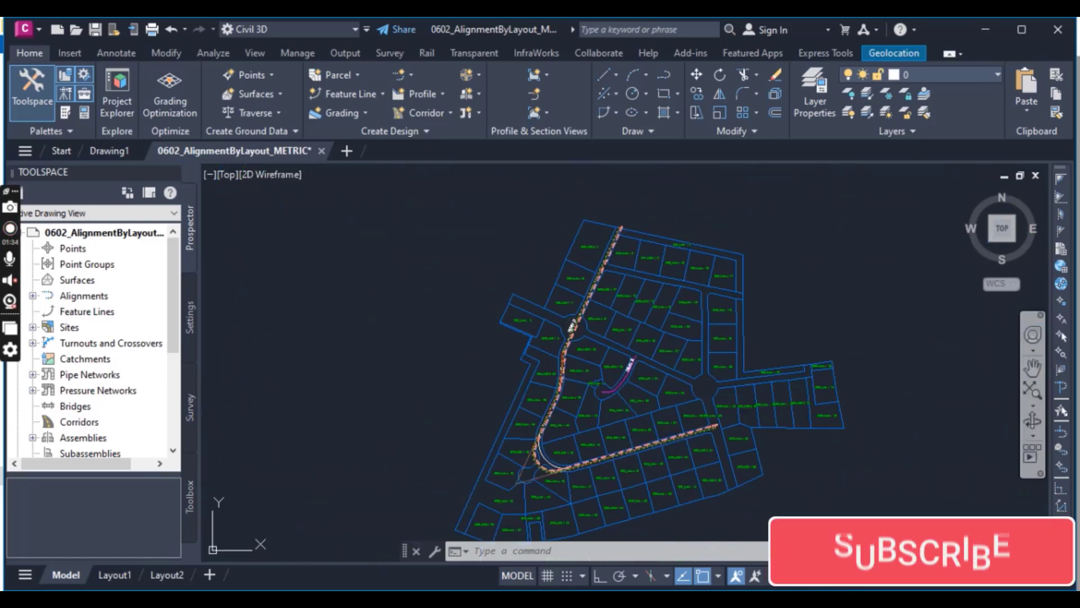
middle_drag(439, 384, 383, 321)
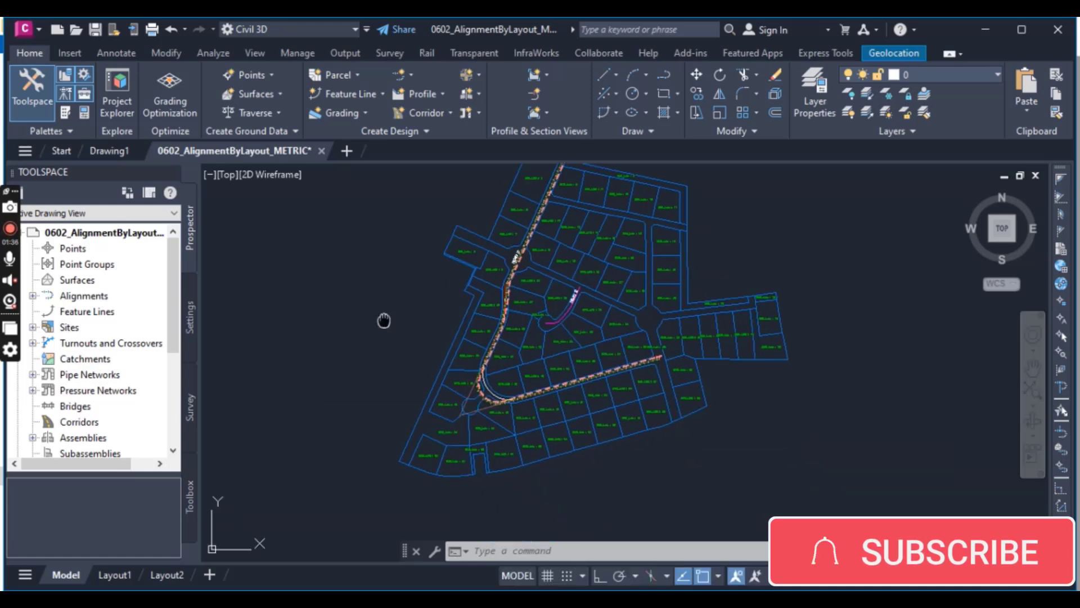
scroll(512, 284, up, 2)
scroll(546, 307, up, 3)
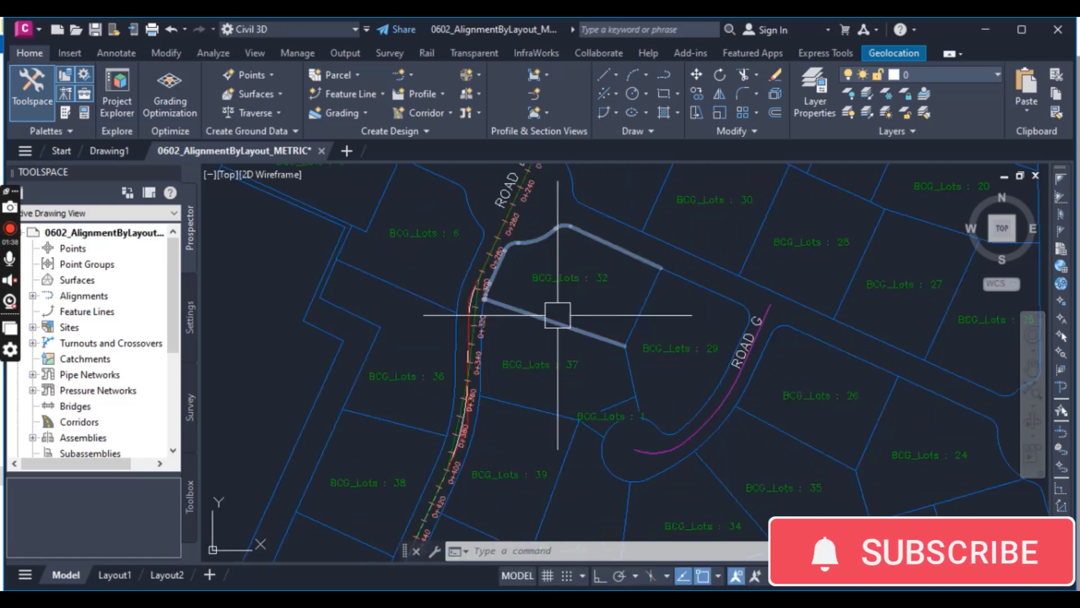
scroll(552, 429, down, 3)
scroll(585, 360, up, 2)
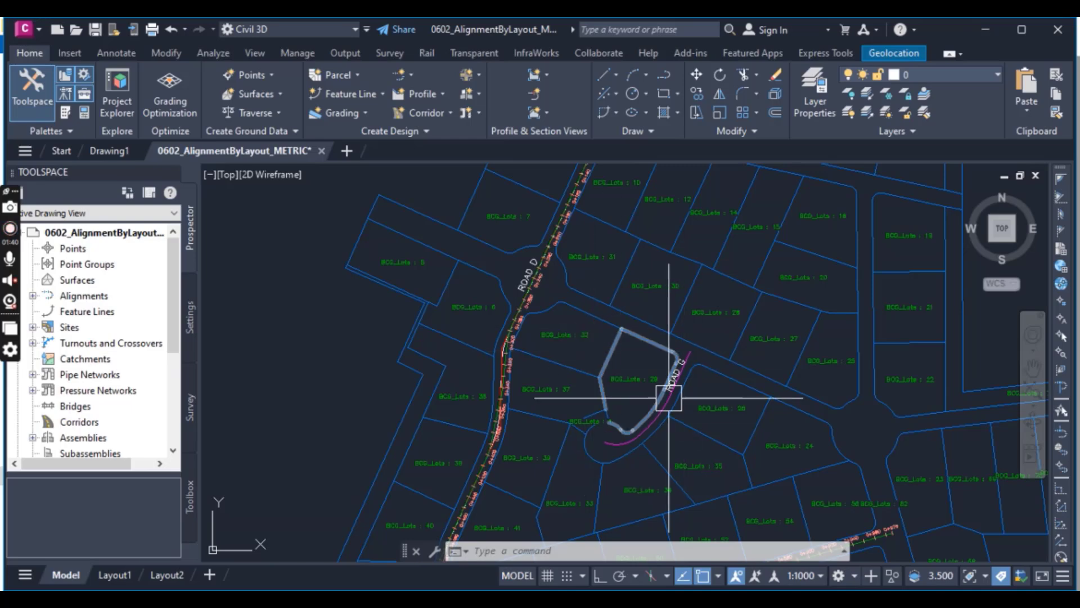
scroll(671, 400, up, 4)
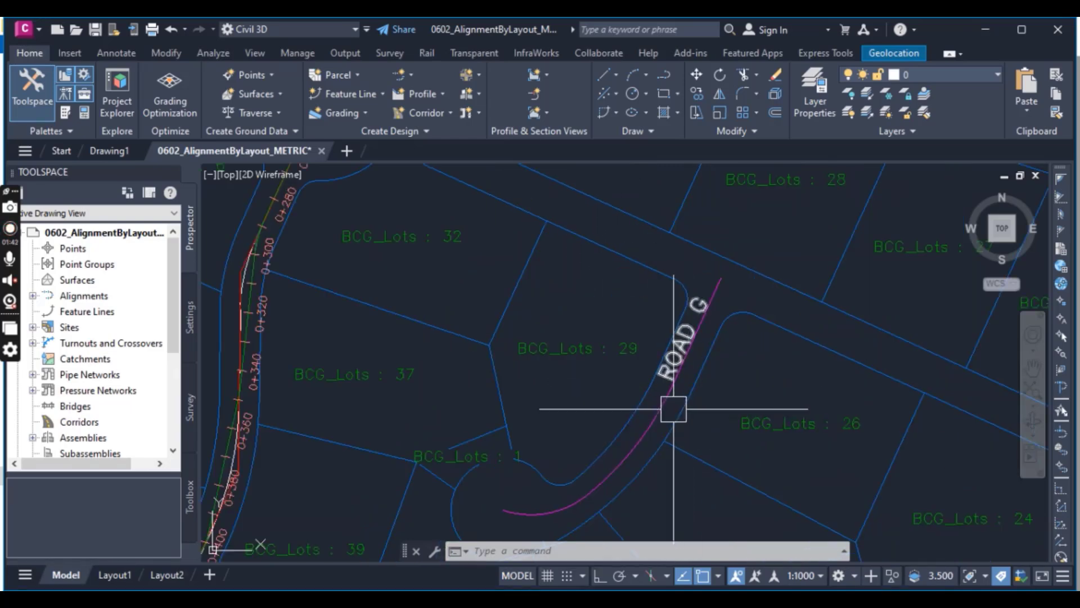
scroll(673, 394, up, 2)
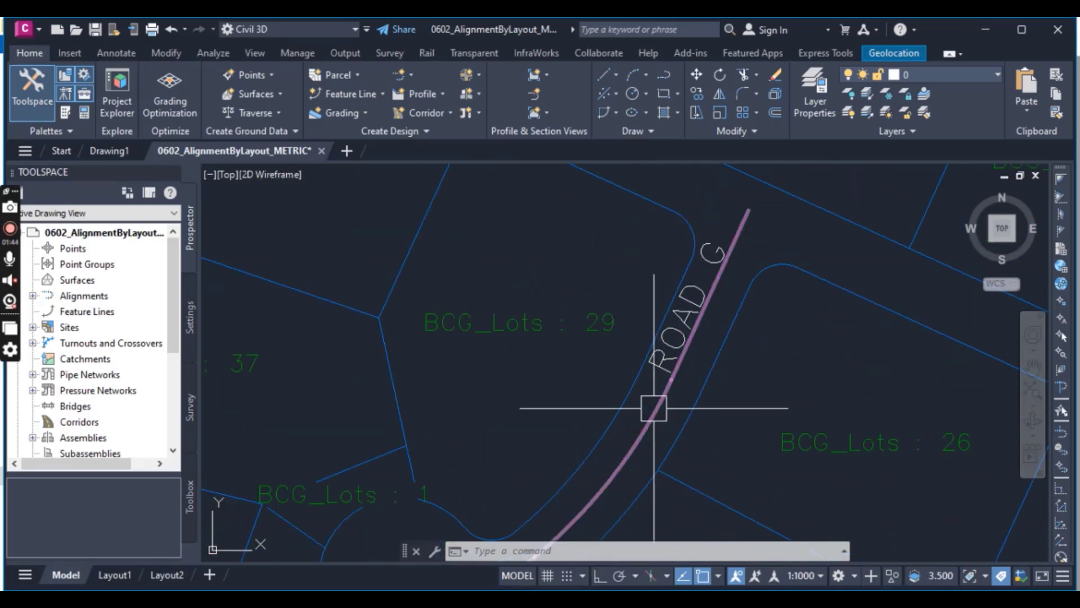
scroll(658, 403, down, 5)
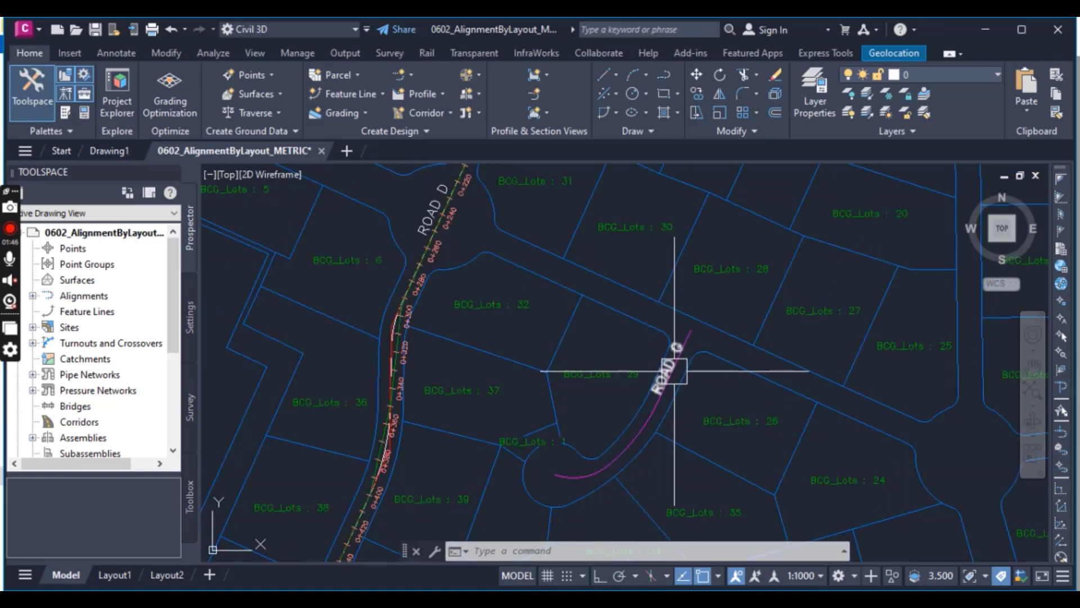
scroll(675, 372, up, 4)
scroll(706, 349, down, 2)
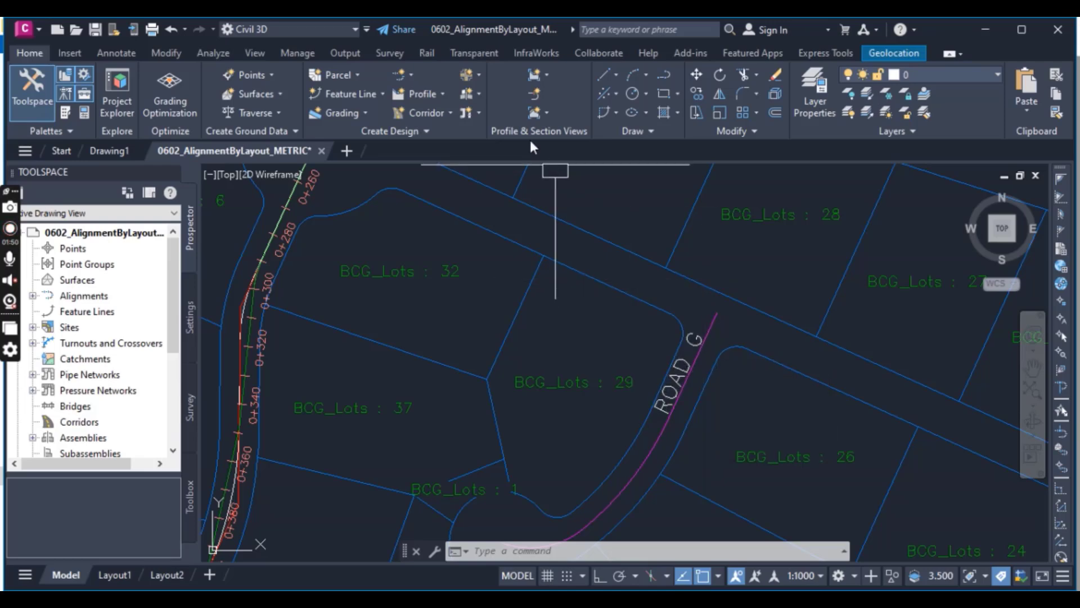
- Create a new centerline alignment by layout with the Alignment Creation Tools and name it Road G
click(407, 76)
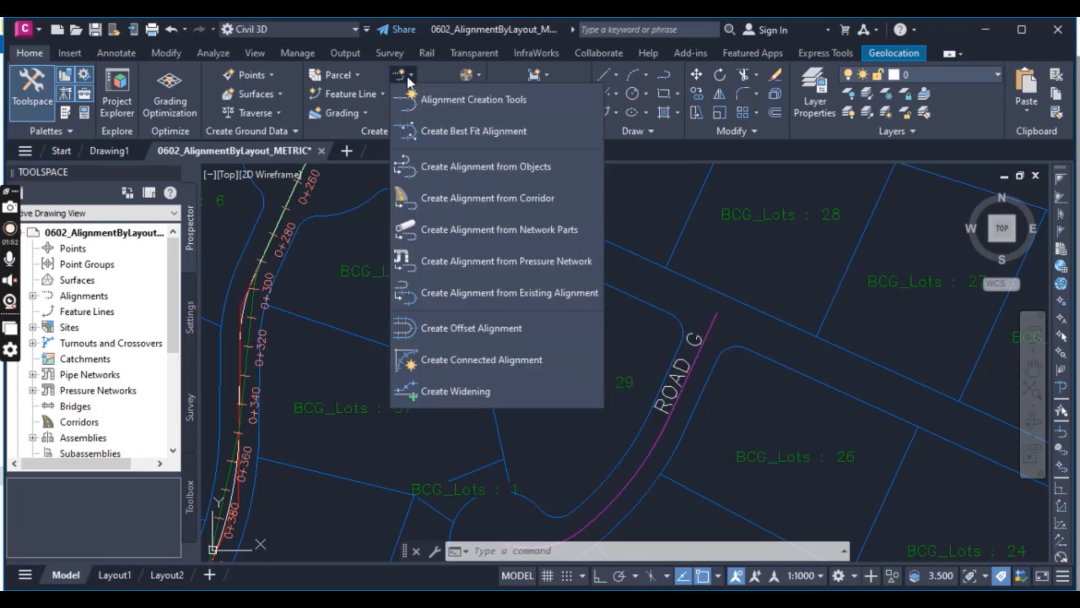
click(463, 100)
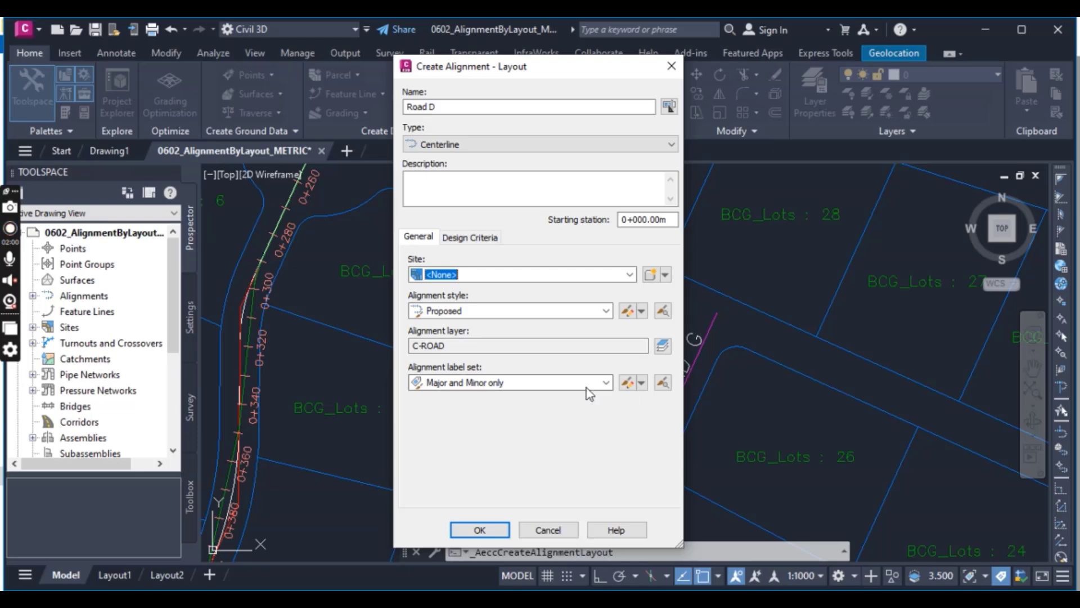
click(441, 107)
click(441, 107)
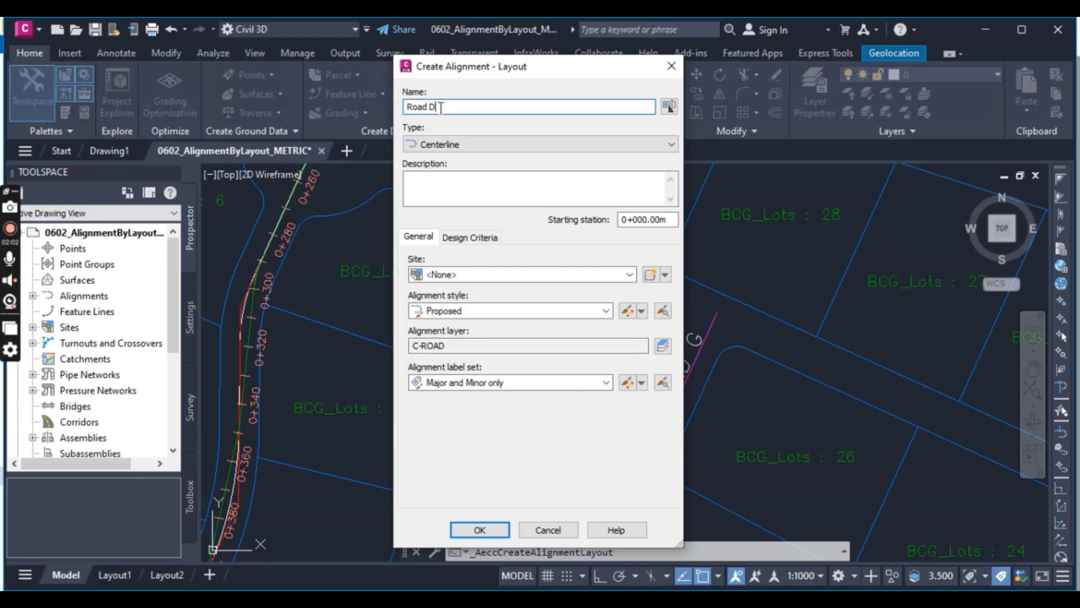
key(BackSpace)
text(G)
click(479, 530)
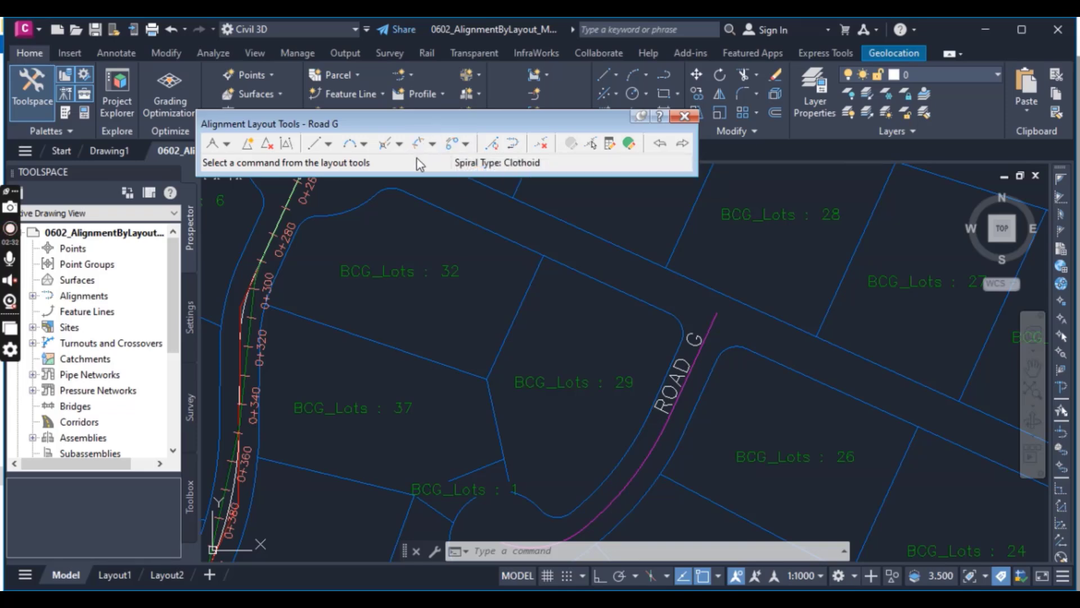
- Draw a two-point fixed line from the northern endpoint of the magenta Road G centerline to the endpoint where its curve begins
click(328, 144)
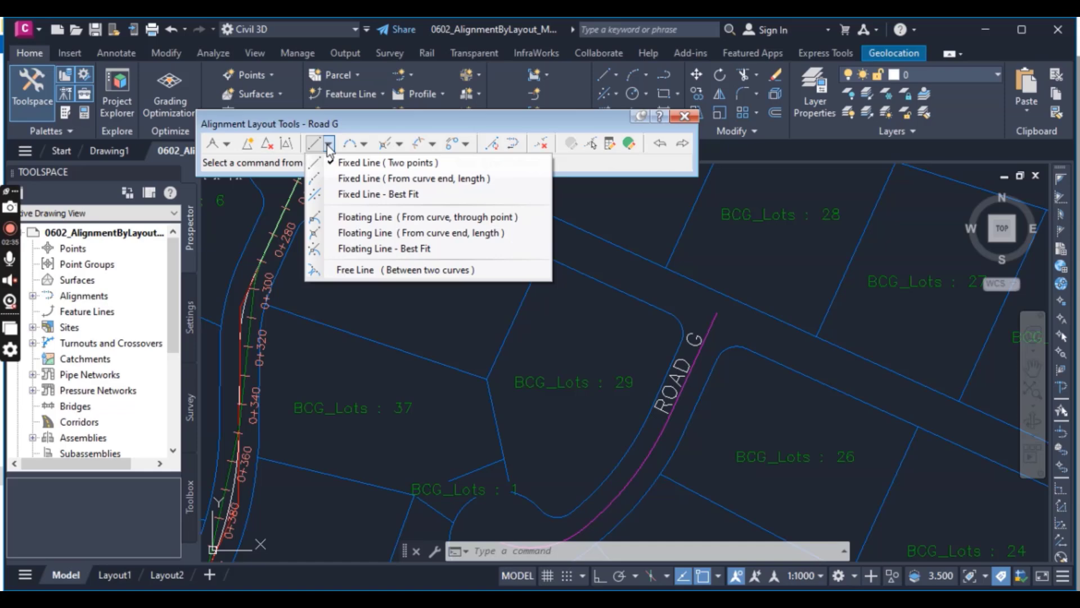
click(365, 163)
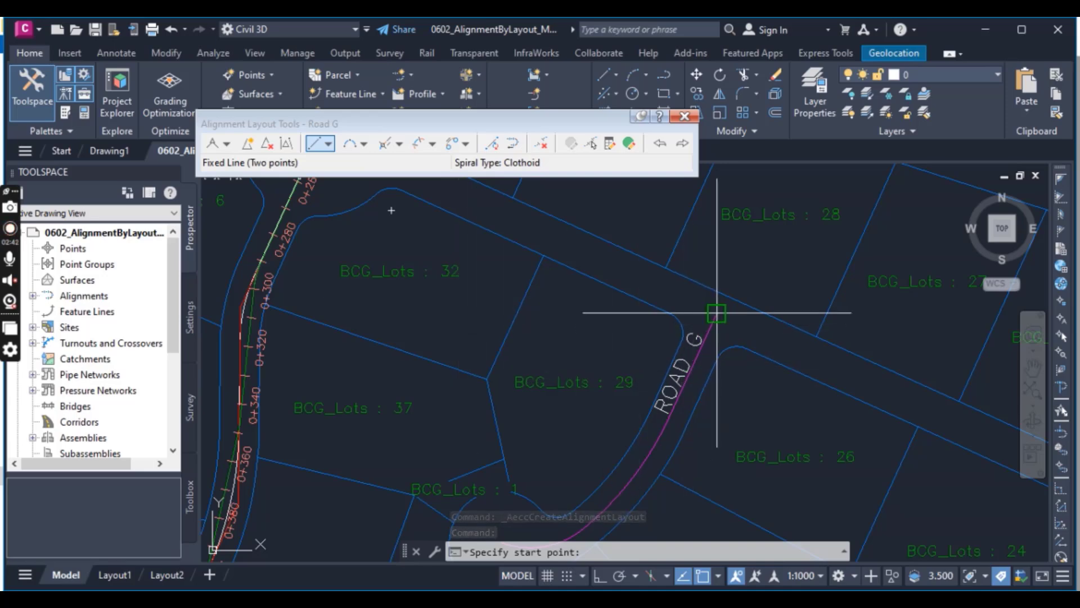
shift+right_click(748, 333)
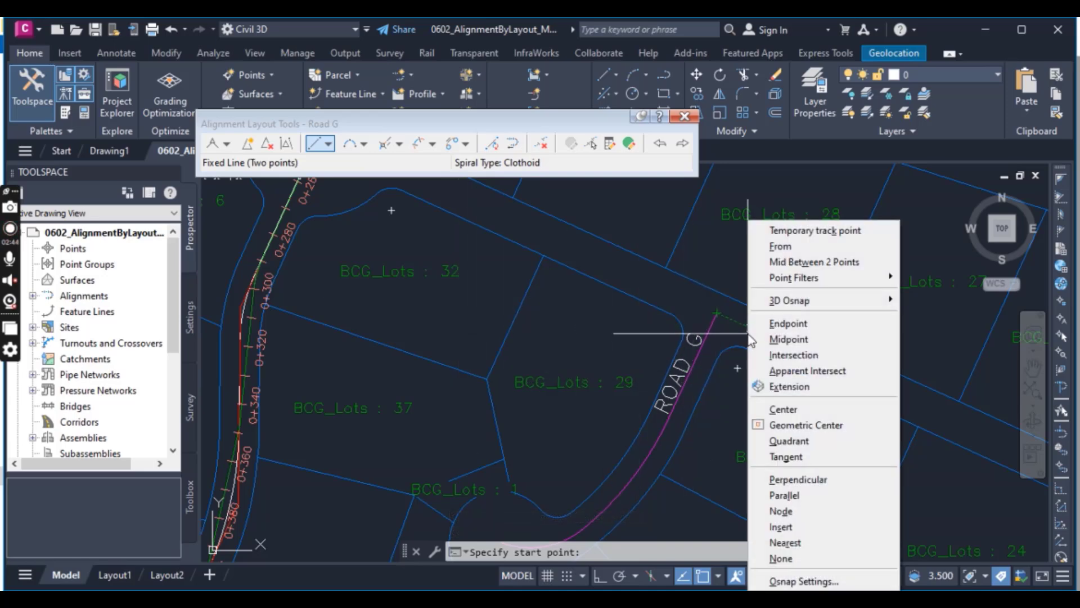
click(787, 324)
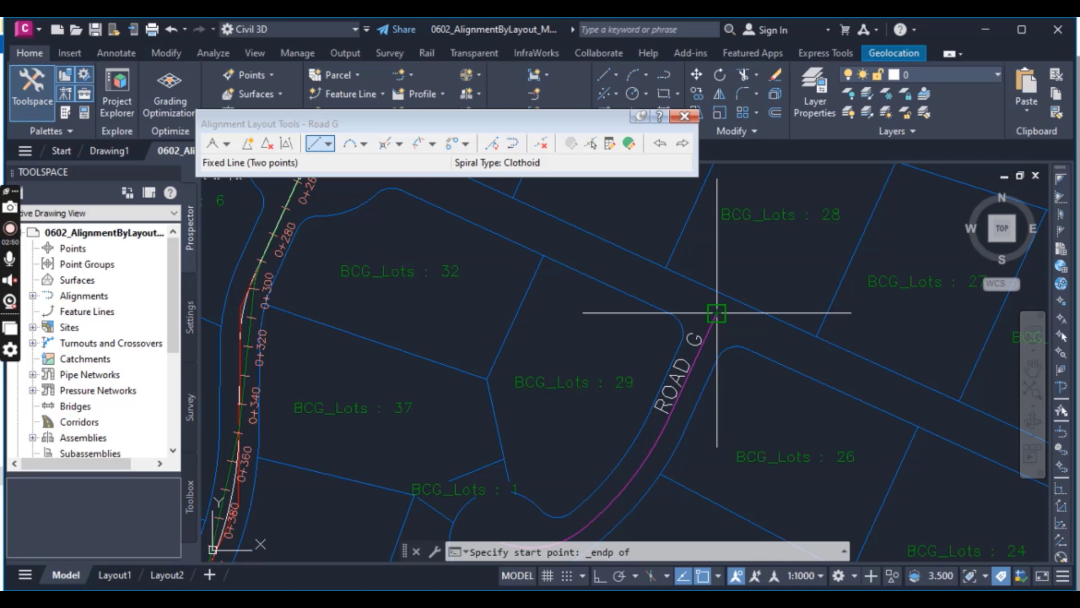
click(716, 313)
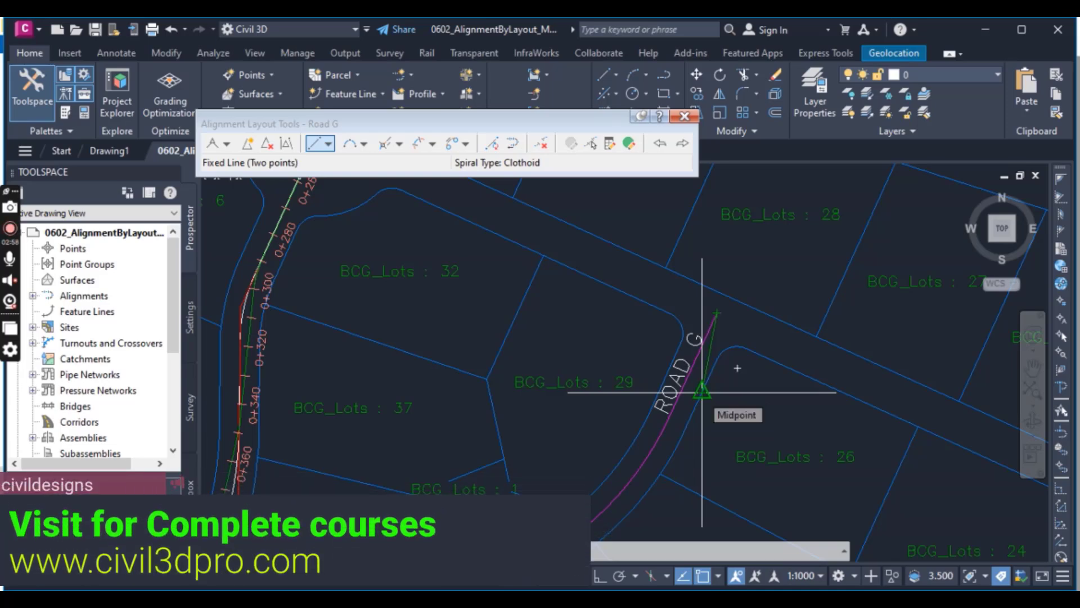
scroll(703, 392, up, 3)
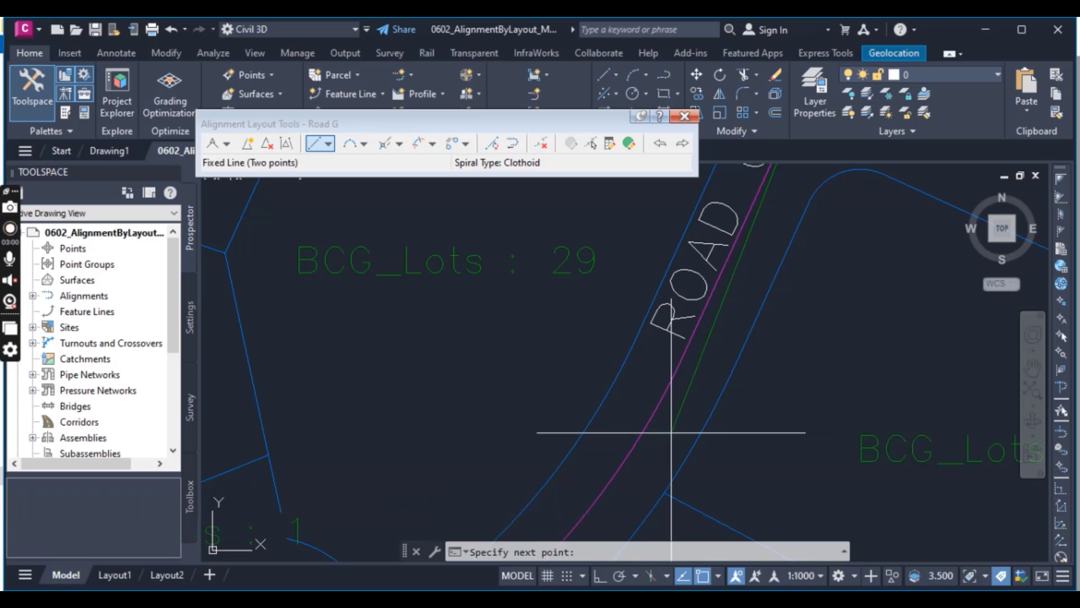
scroll(671, 432, up, 3)
shift+right_click(671, 433)
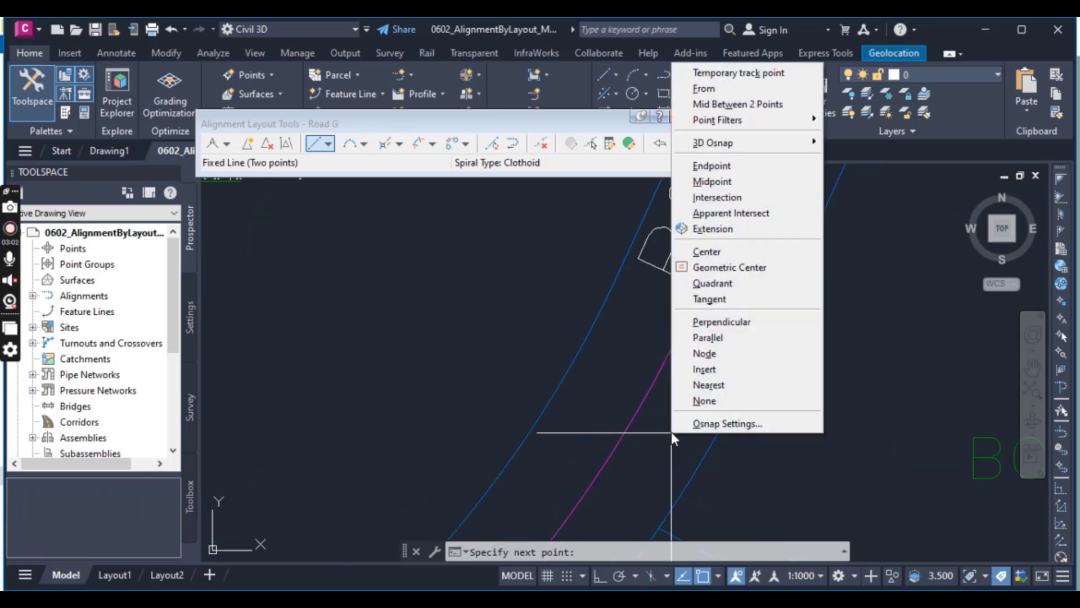
click(706, 166)
scroll(632, 386, down, 3)
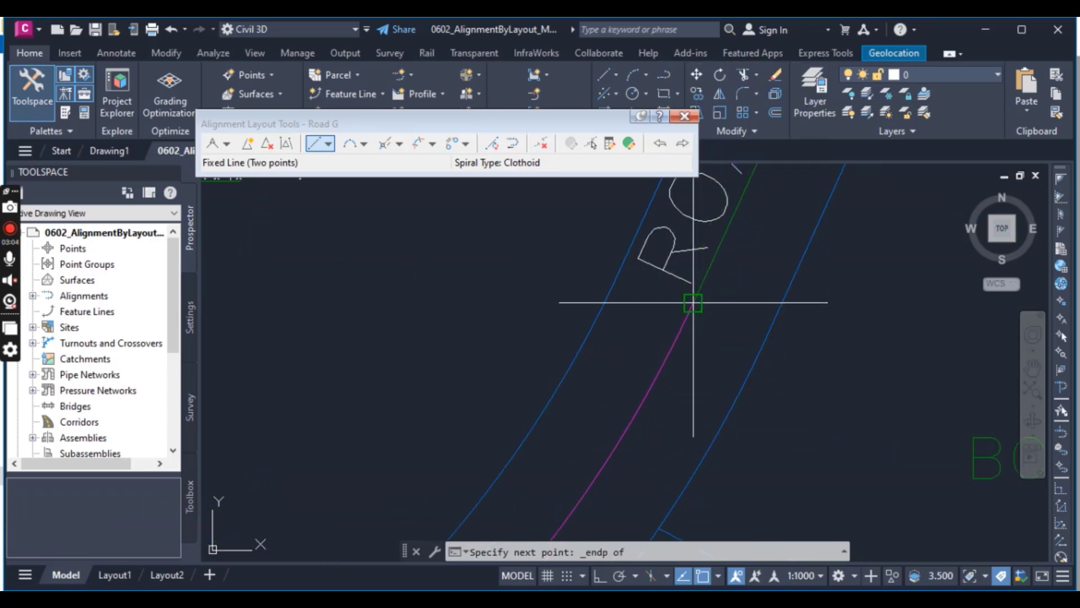
click(664, 303)
scroll(656, 388, down, 5)
scroll(656, 388, up, 5)
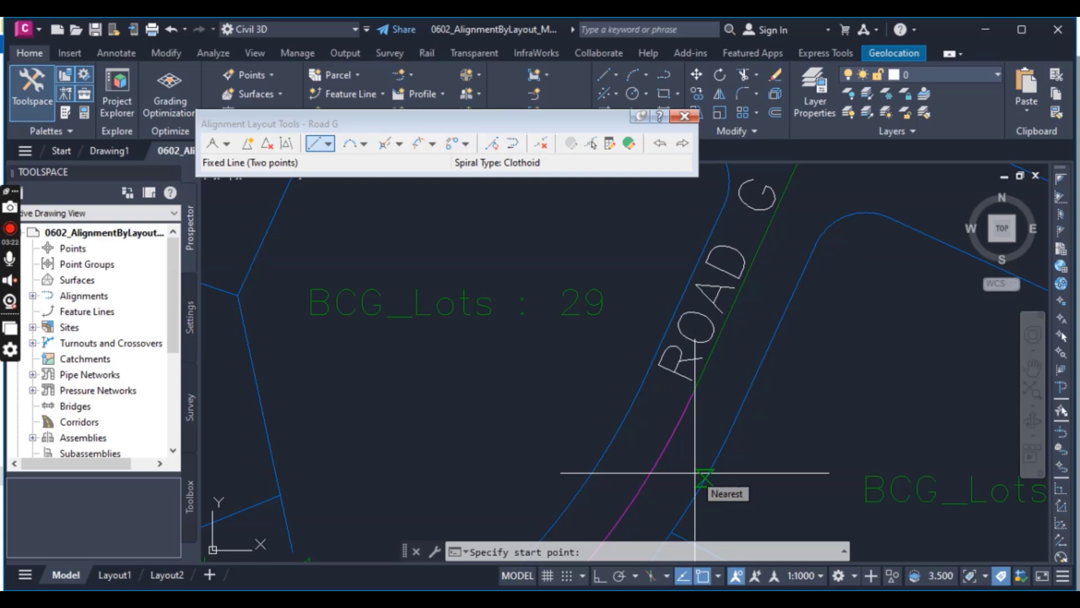
scroll(695, 473, up, 3)
key(Return)
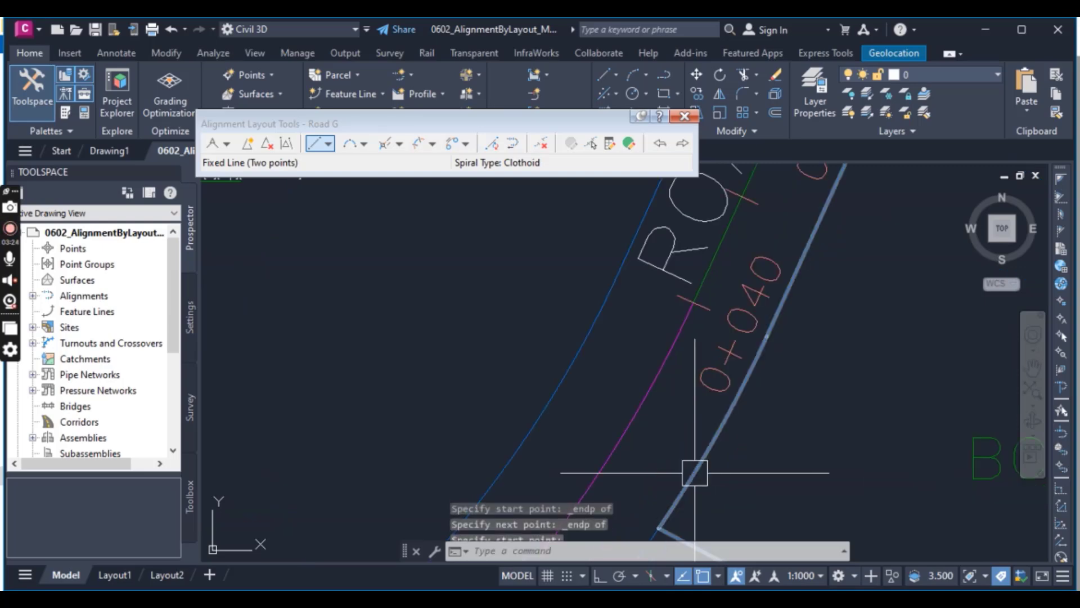
- Start a floating curve from entity end through point, enable selection cycling, and attach it to the Road G alignment's fixed line
scroll(683, 410, down, 5)
scroll(689, 362, up, 6)
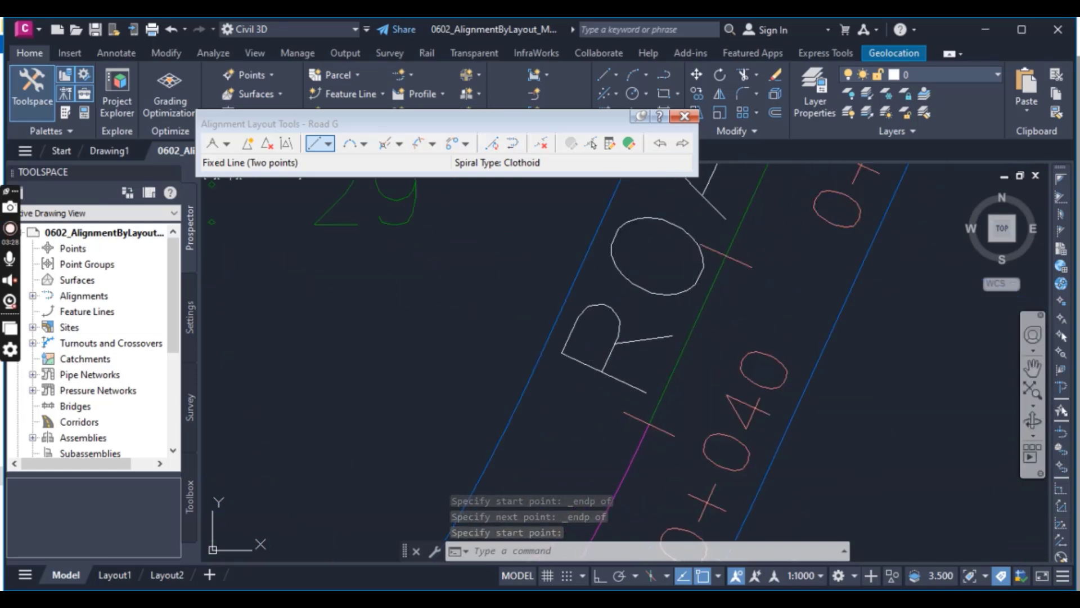
click(364, 144)
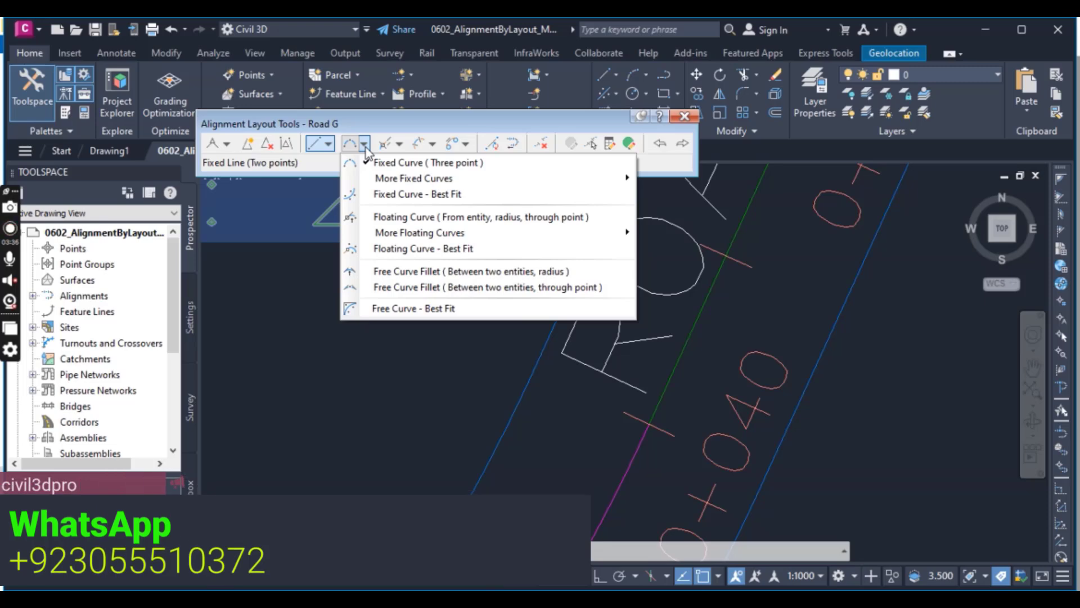
mouse_move(402, 239)
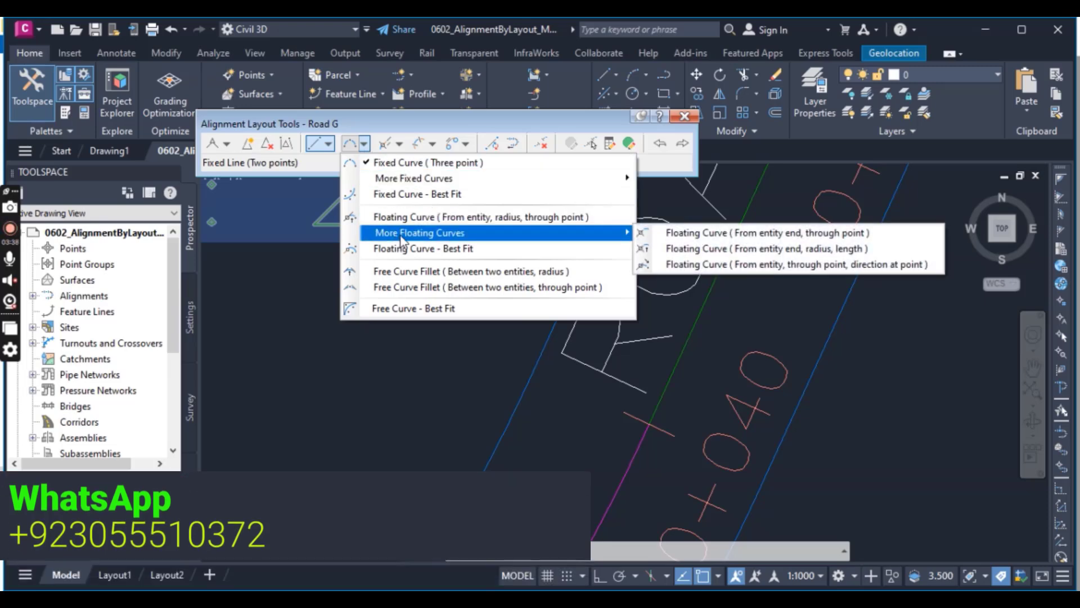
click(713, 234)
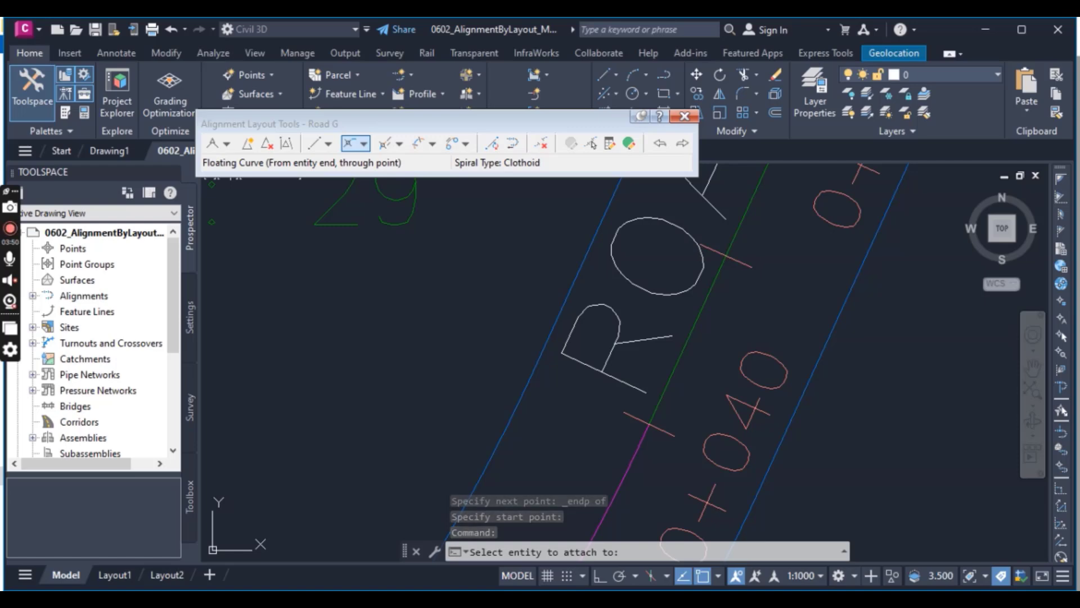
click(667, 372)
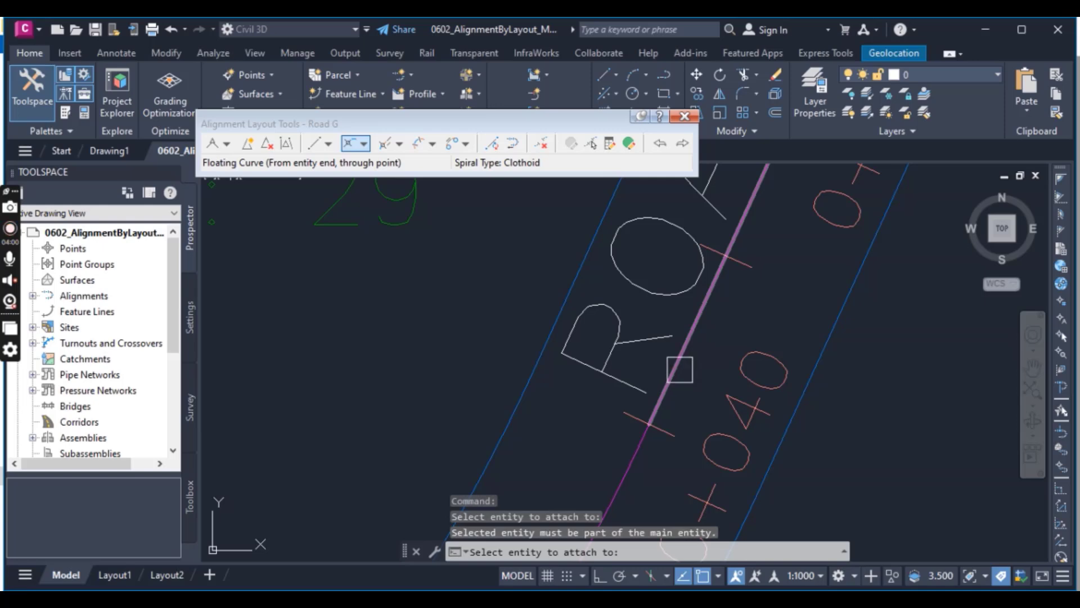
scroll(677, 375, down, 3)
scroll(678, 369, up, 4)
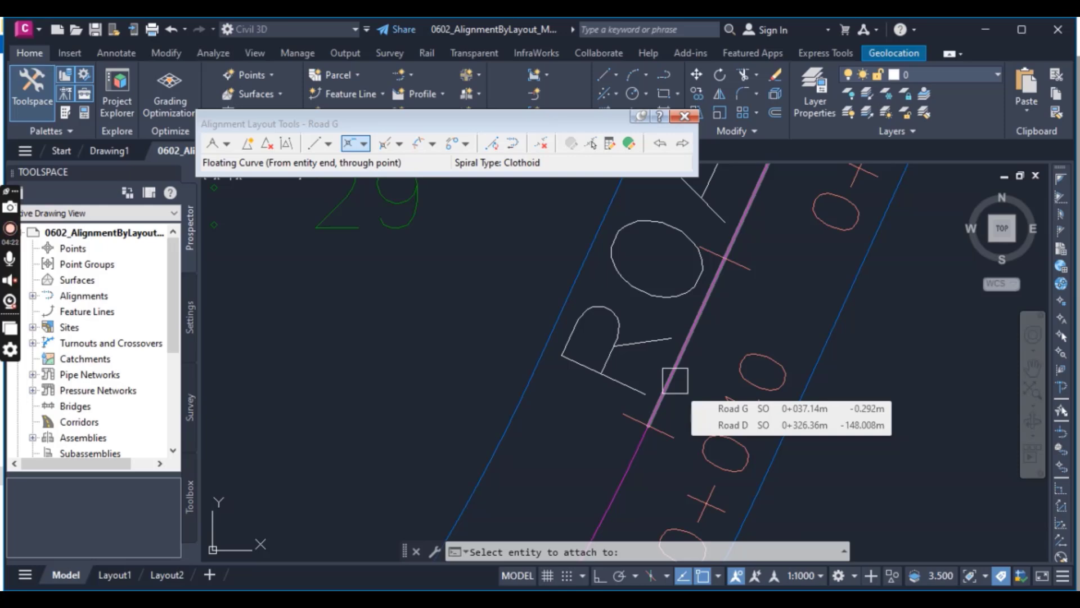
key(ctrl+w)
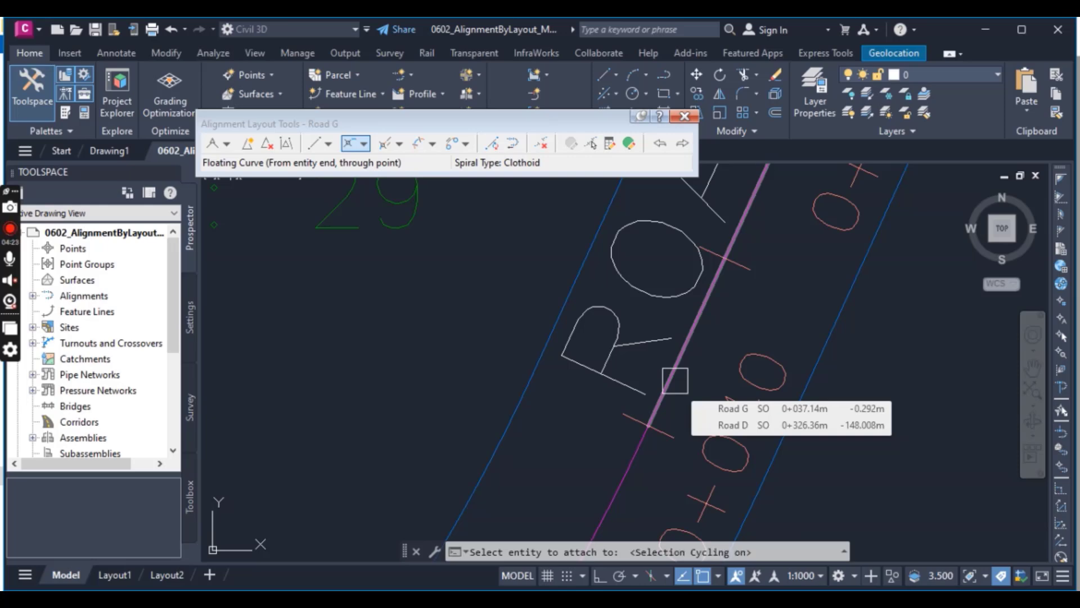
click(684, 351)
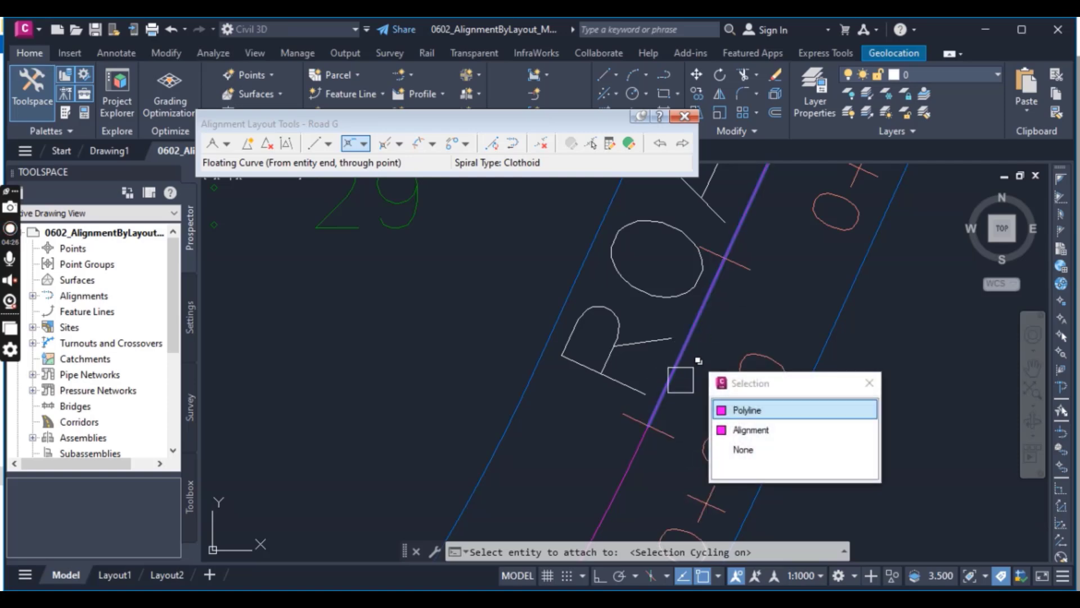
click(749, 429)
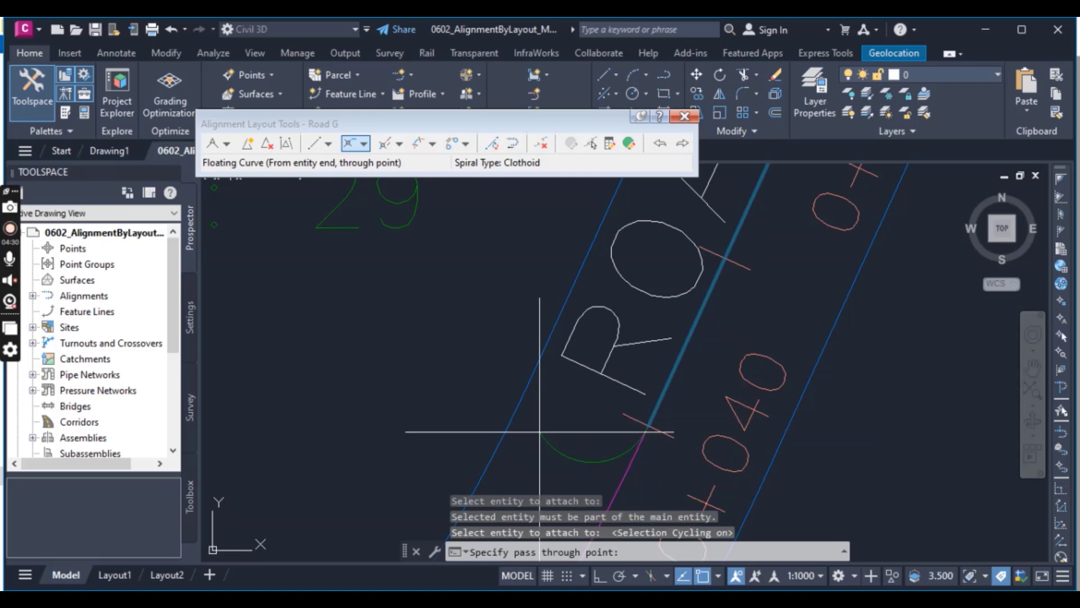
- Pass the floating curve through the endpoint where the two magenta centerline curves meet, just before the cul-de-sac, and end the command
scroll(578, 418, down, 3)
scroll(578, 418, up, 3)
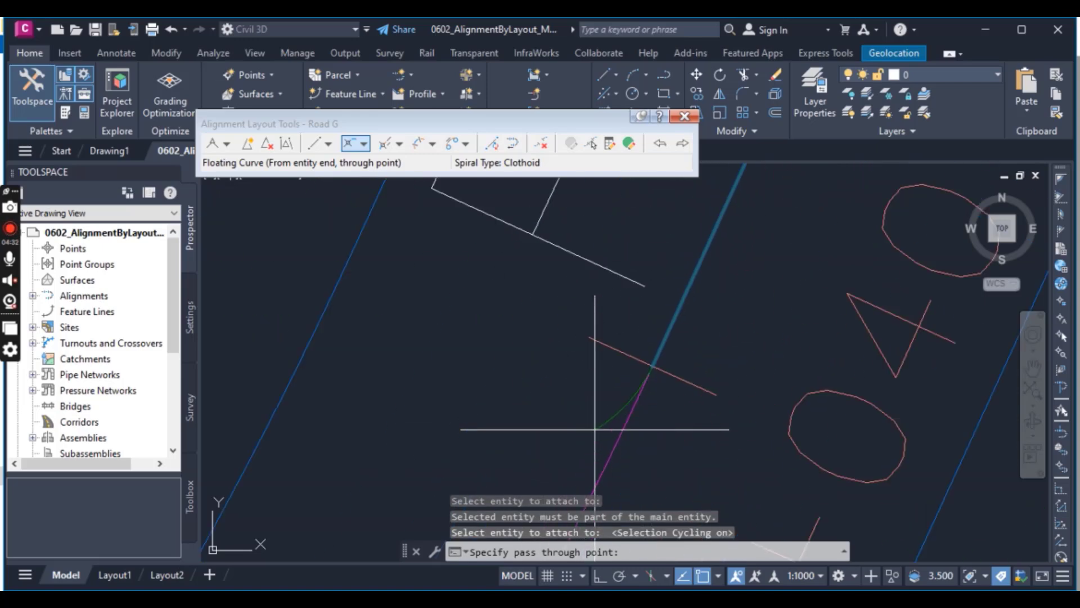
scroll(604, 391, down, 4)
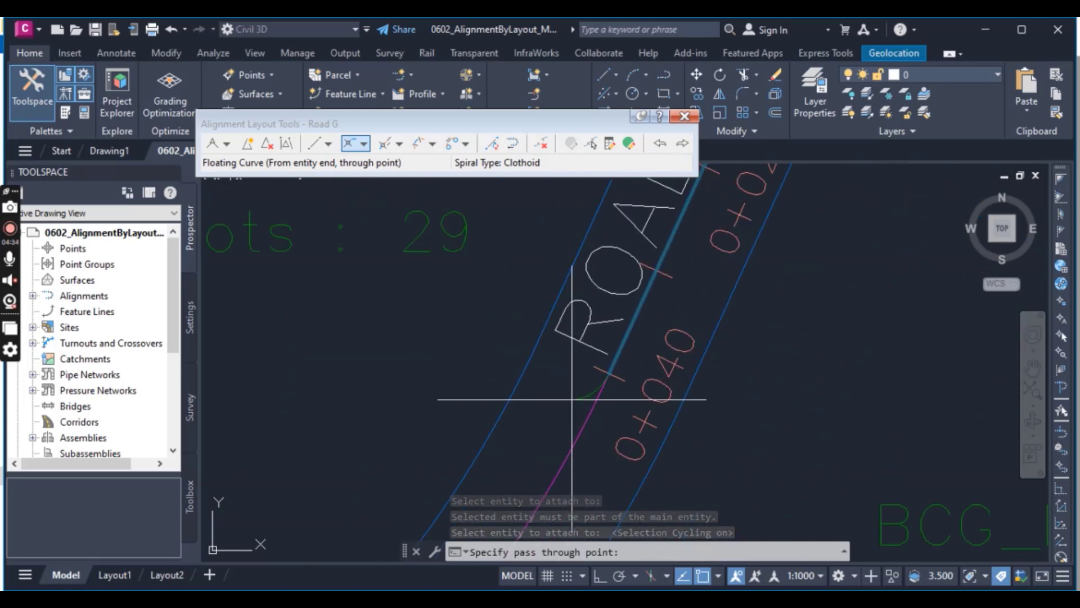
scroll(550, 346, down, 3)
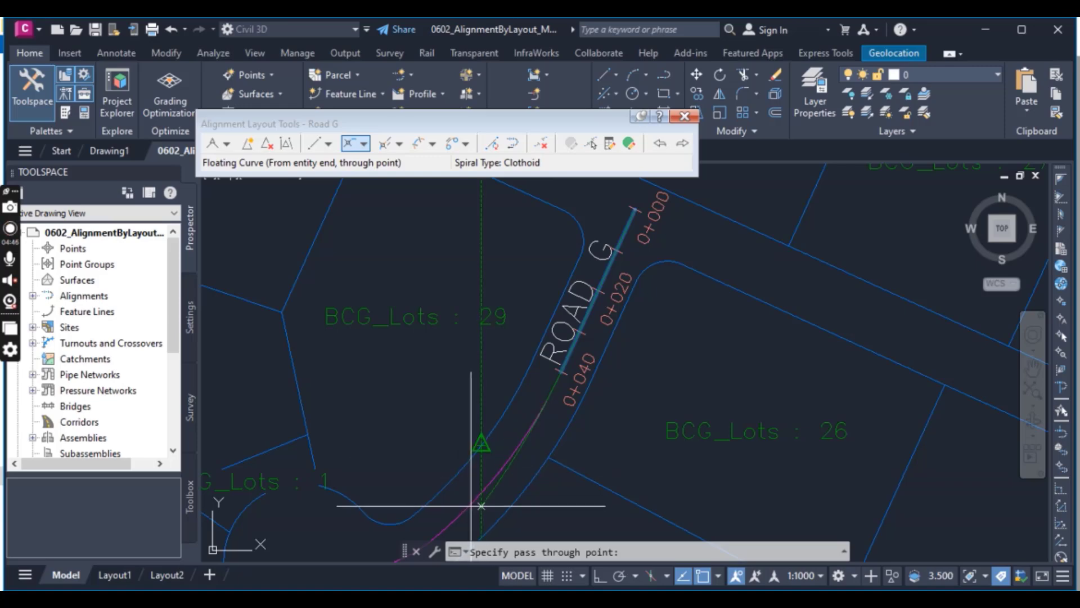
middle_drag(465, 458, 490, 347)
scroll(468, 394, up, 2)
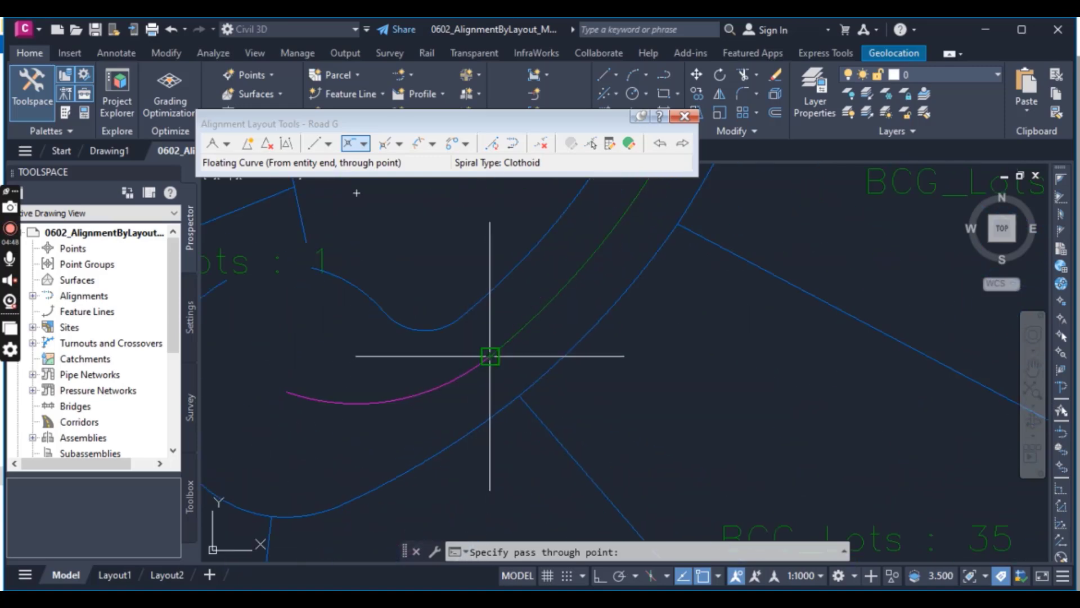
shift+right_click(490, 334)
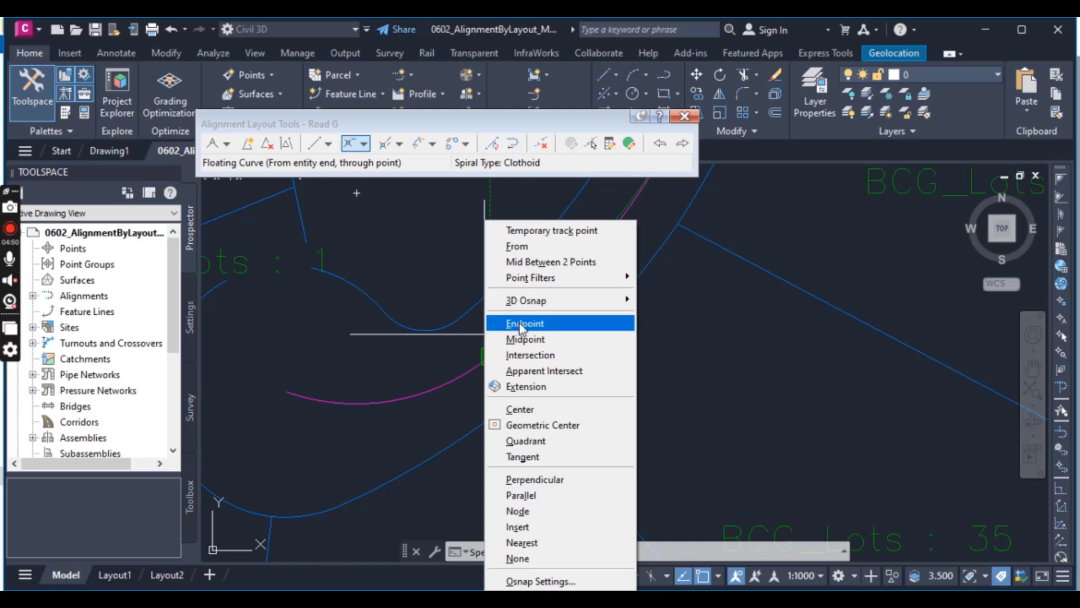
click(519, 323)
click(490, 356)
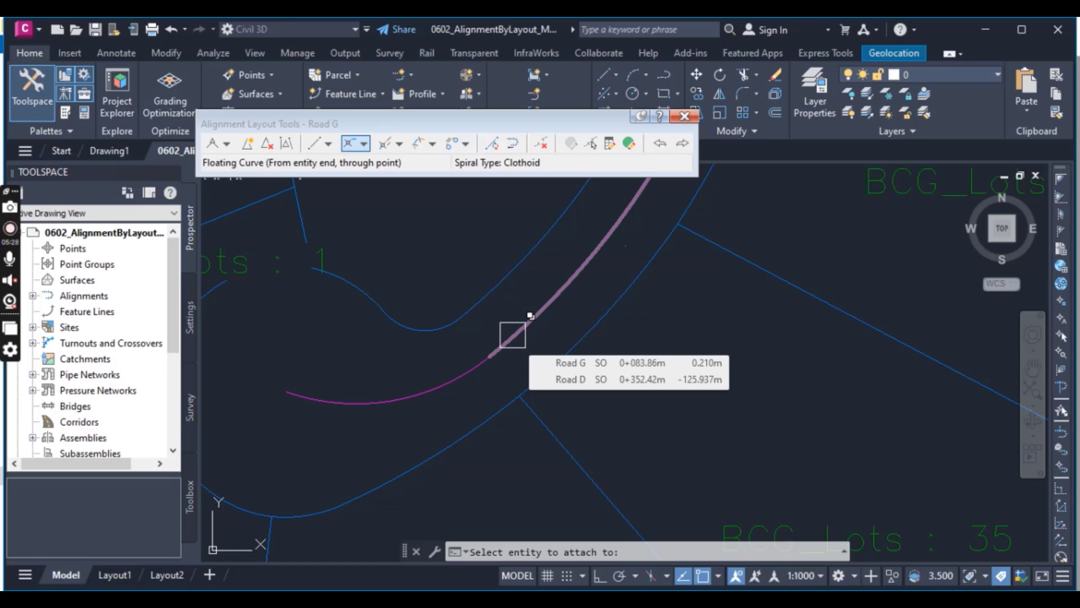
key(Escape)
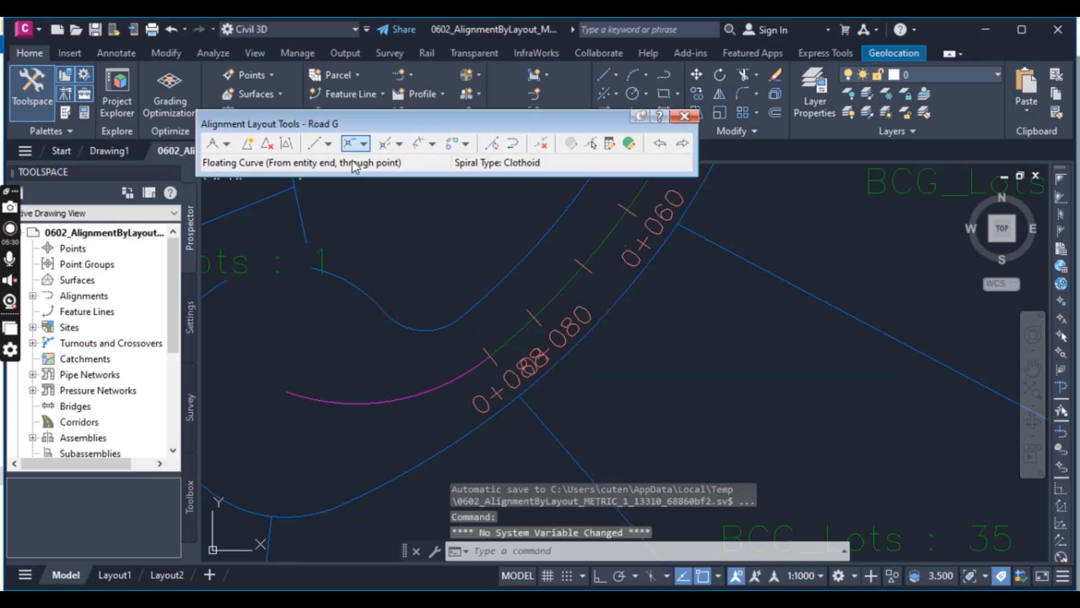
- Add a second floating curve from the first curve's end through the magenta centerline's final endpoint inside the cul-de-sac
click(365, 144)
mouse_move(552, 233)
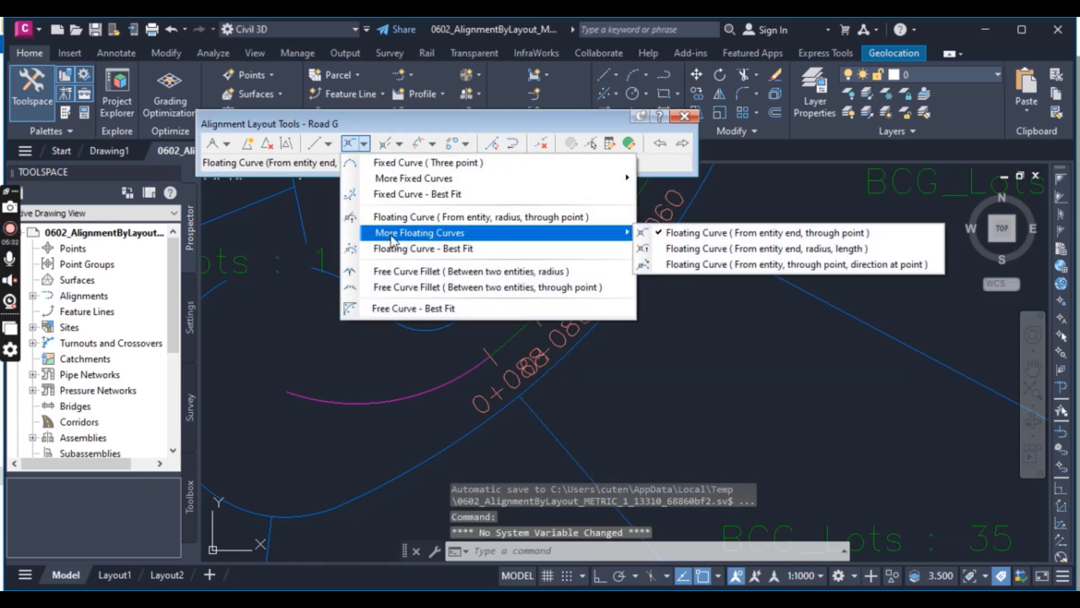
click(700, 236)
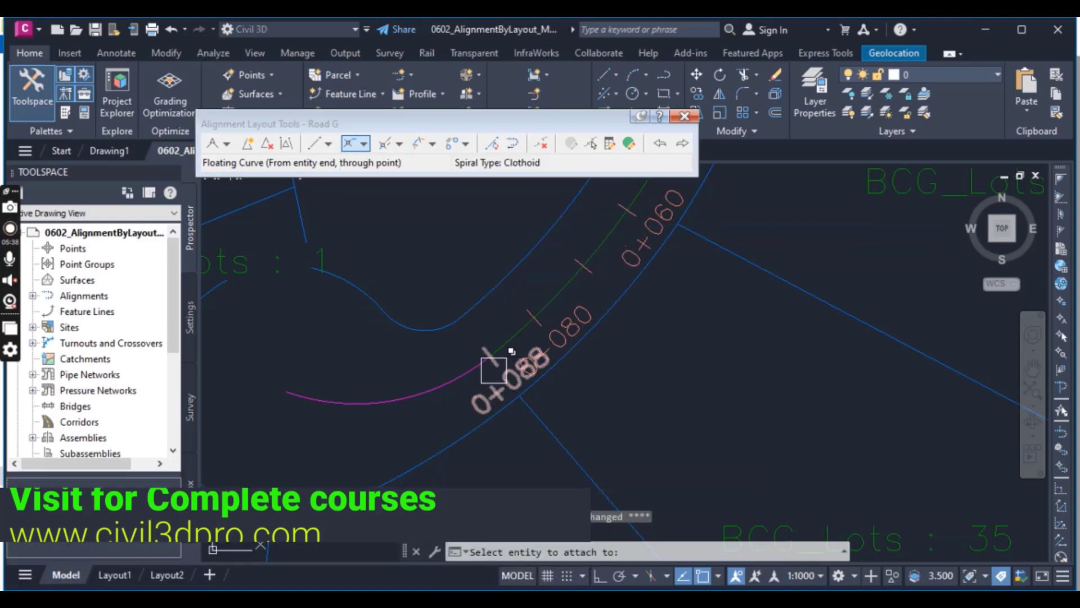
click(506, 347)
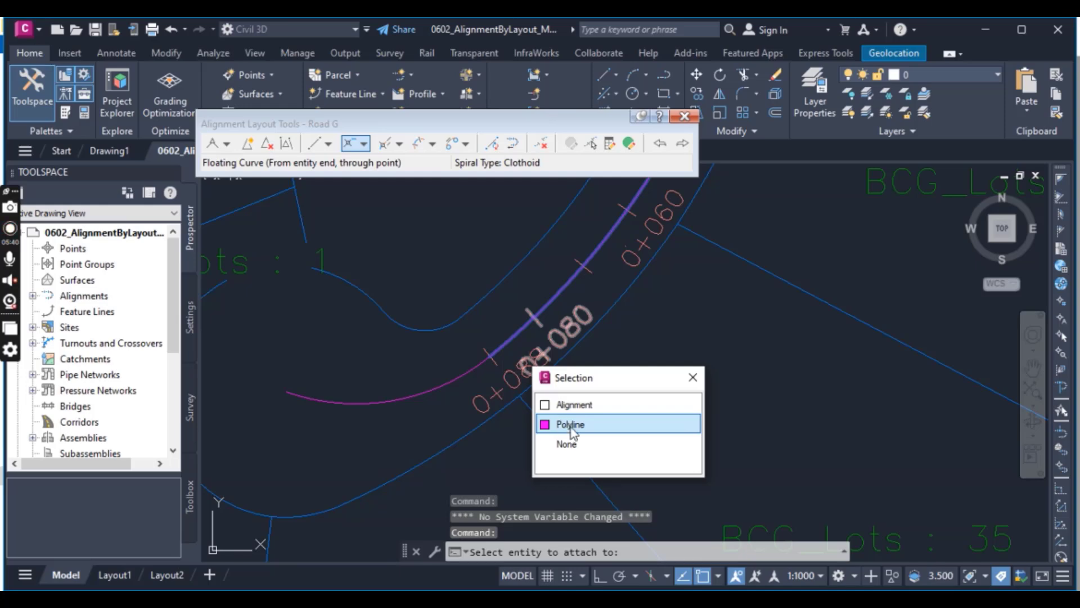
click(576, 406)
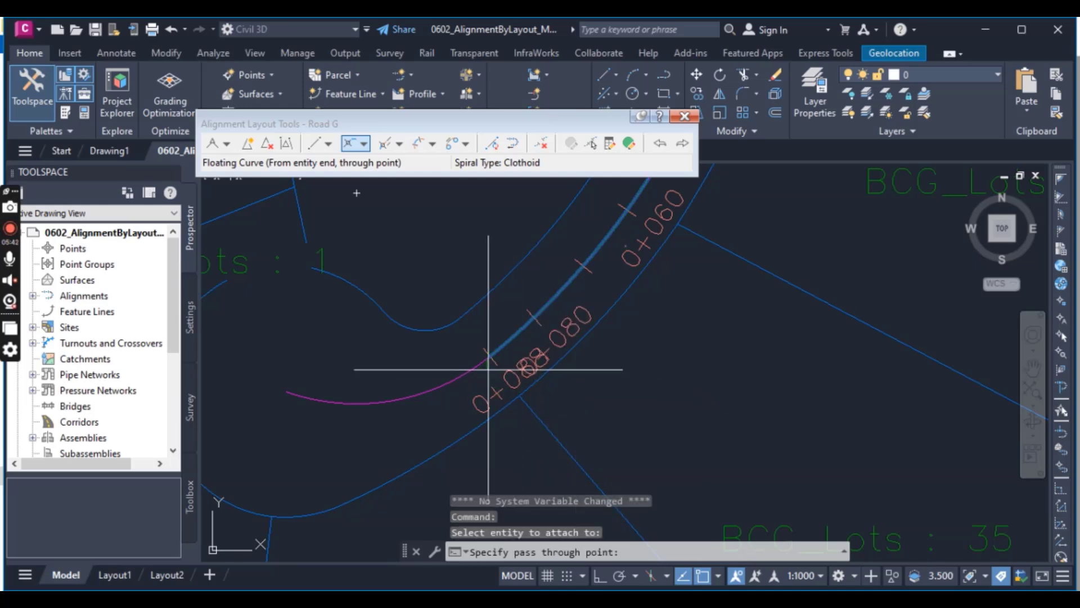
shift+right_click(301, 358)
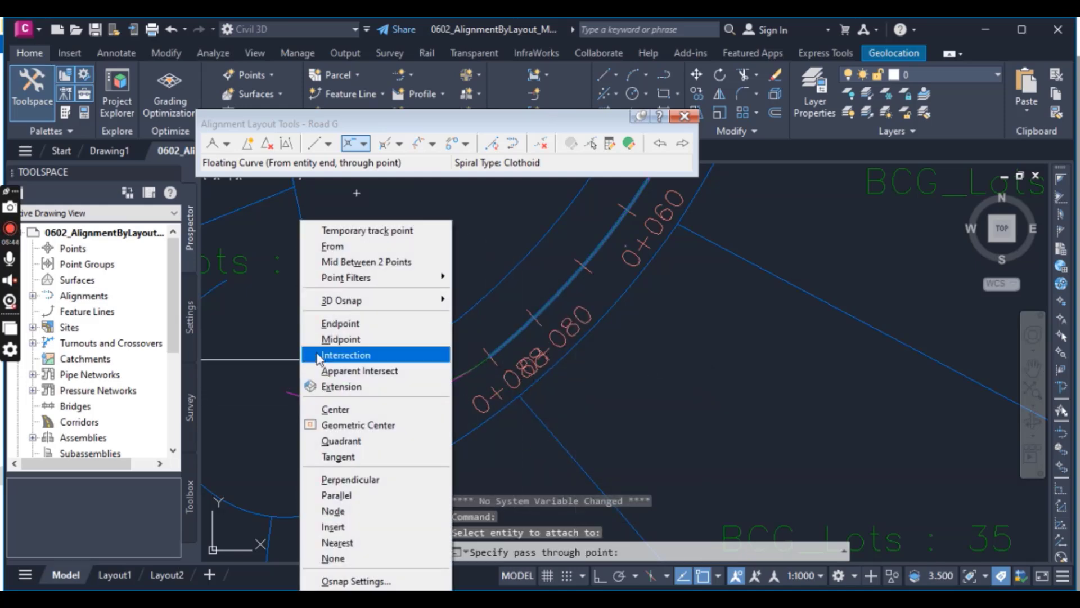
click(329, 324)
click(290, 389)
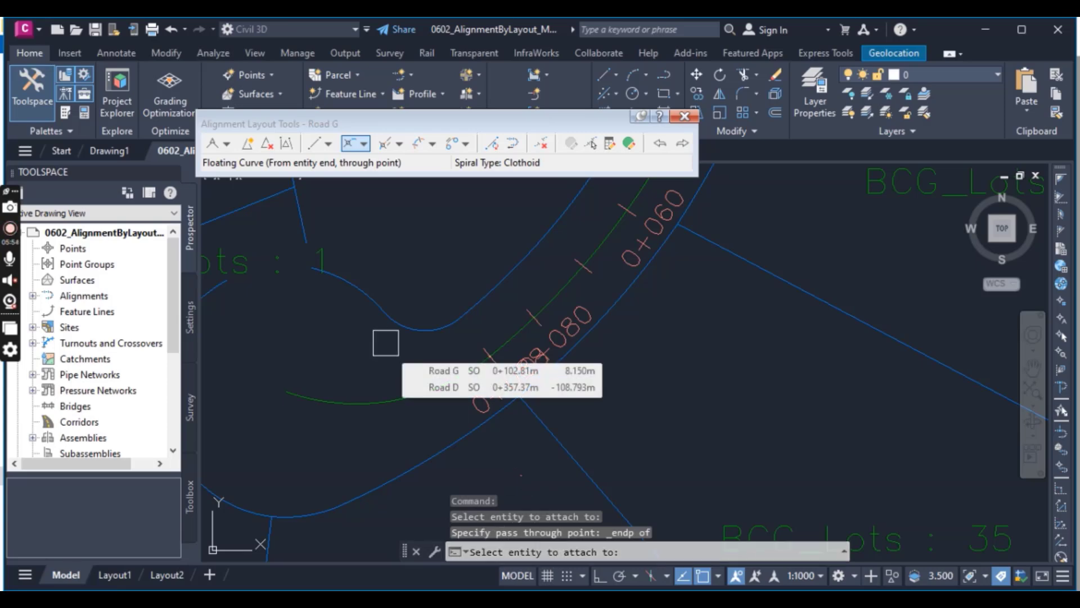
scroll(383, 360, down, 4)
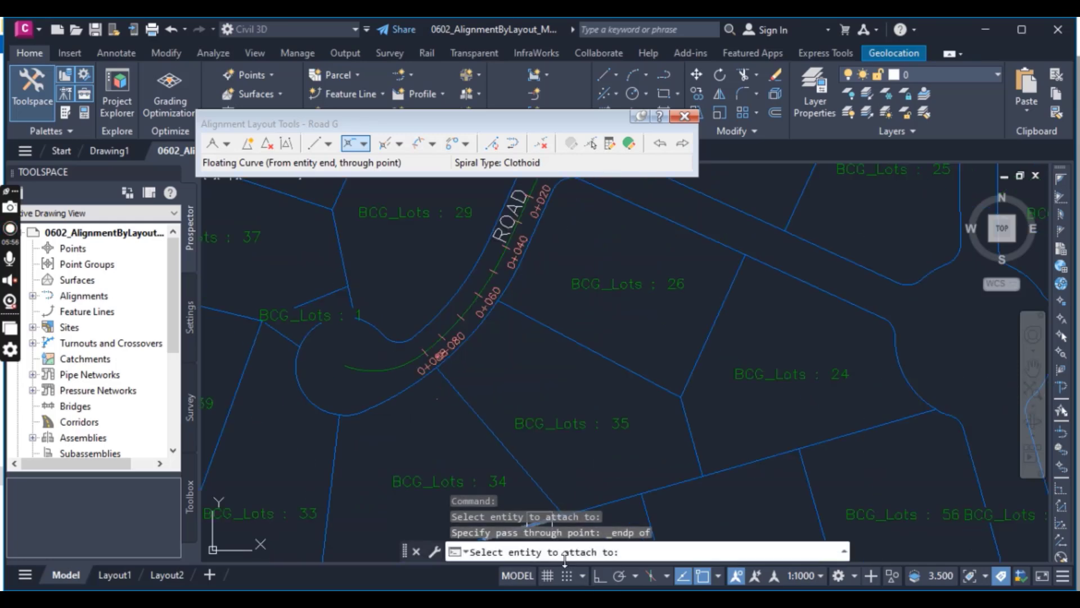
scroll(376, 419, up, 4)
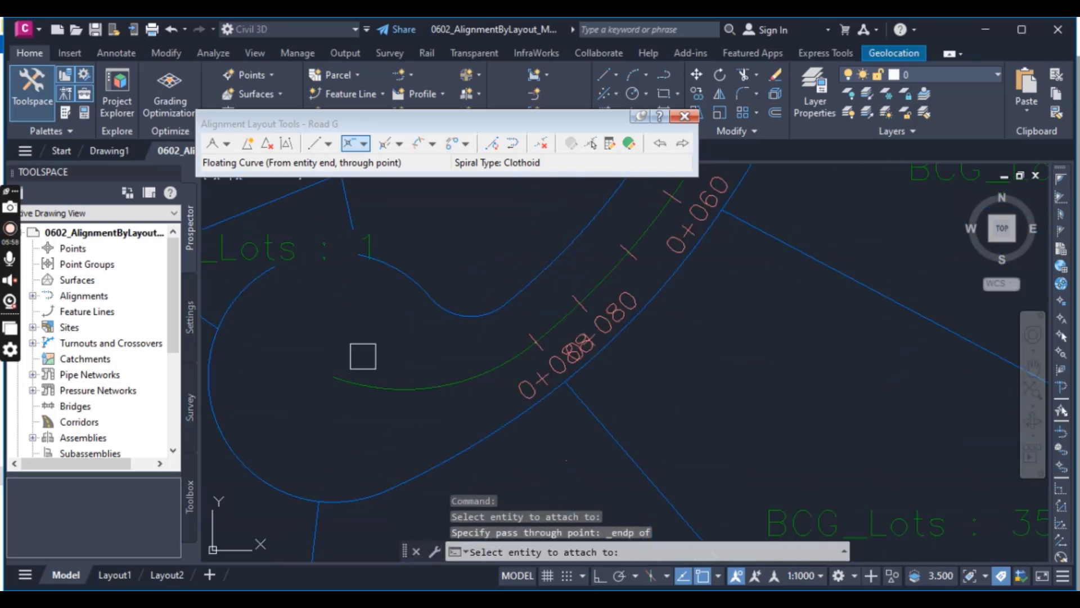
key(Return)
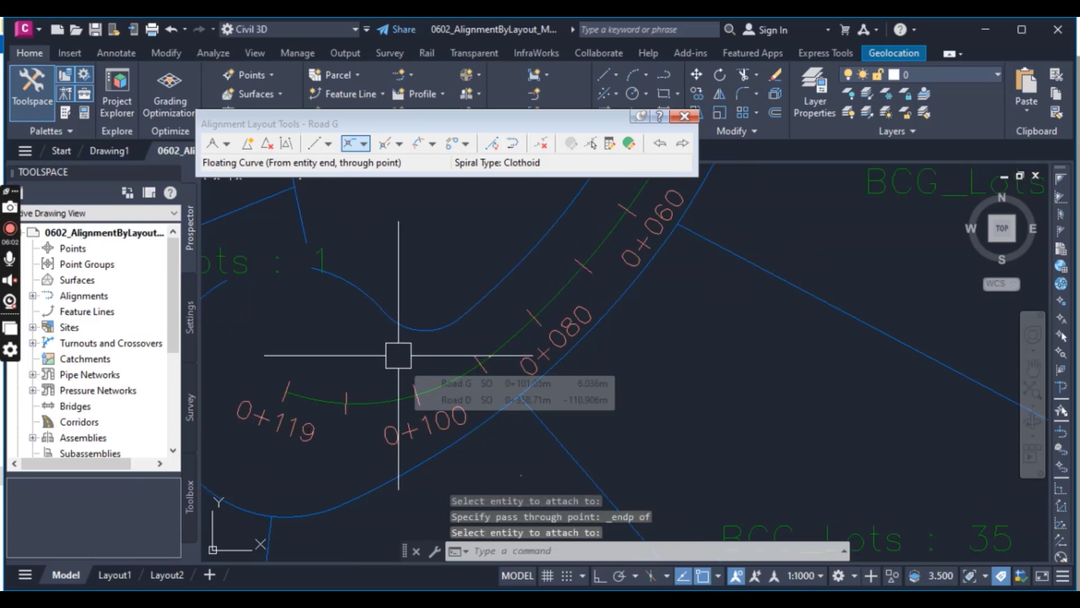
- Close the Alignment Layout Tools for Road G
scroll(402, 393, down, 2)
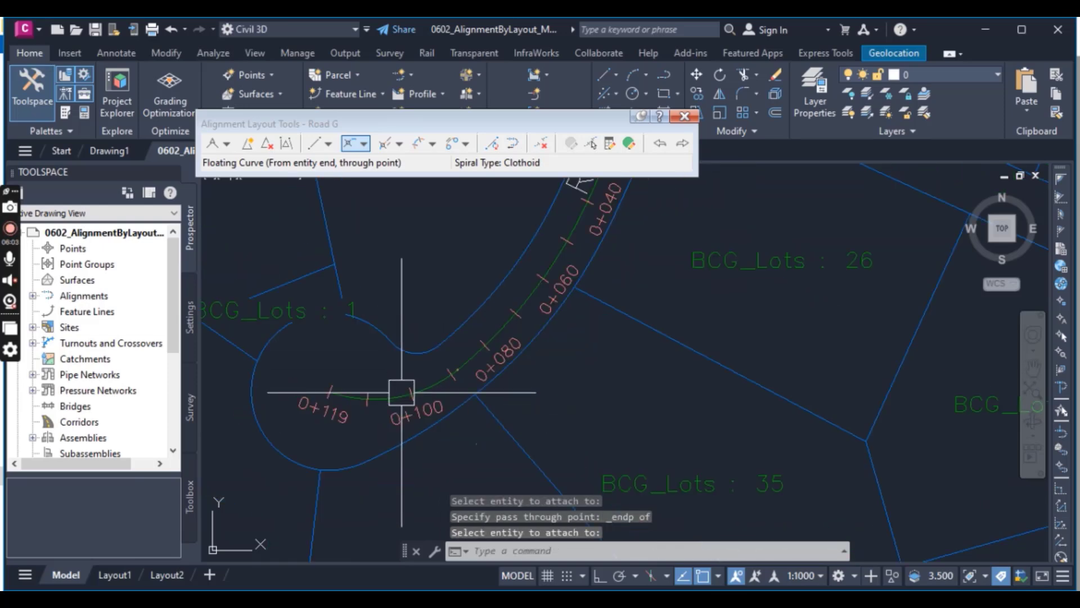
click(685, 117)
scroll(559, 349, down, 2)
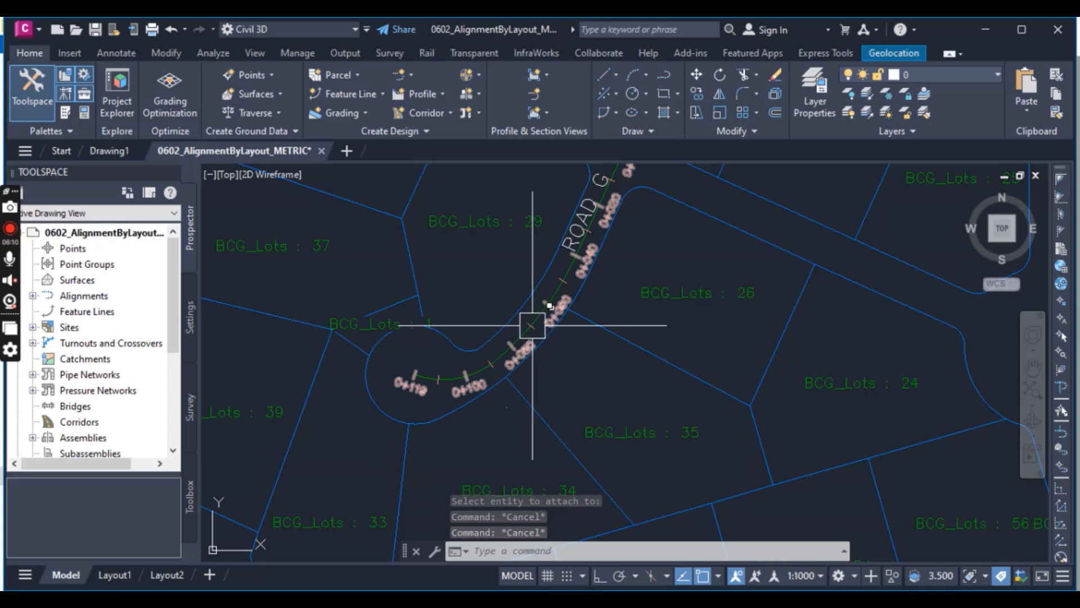
scroll(532, 325, up, 3)
click(546, 310)
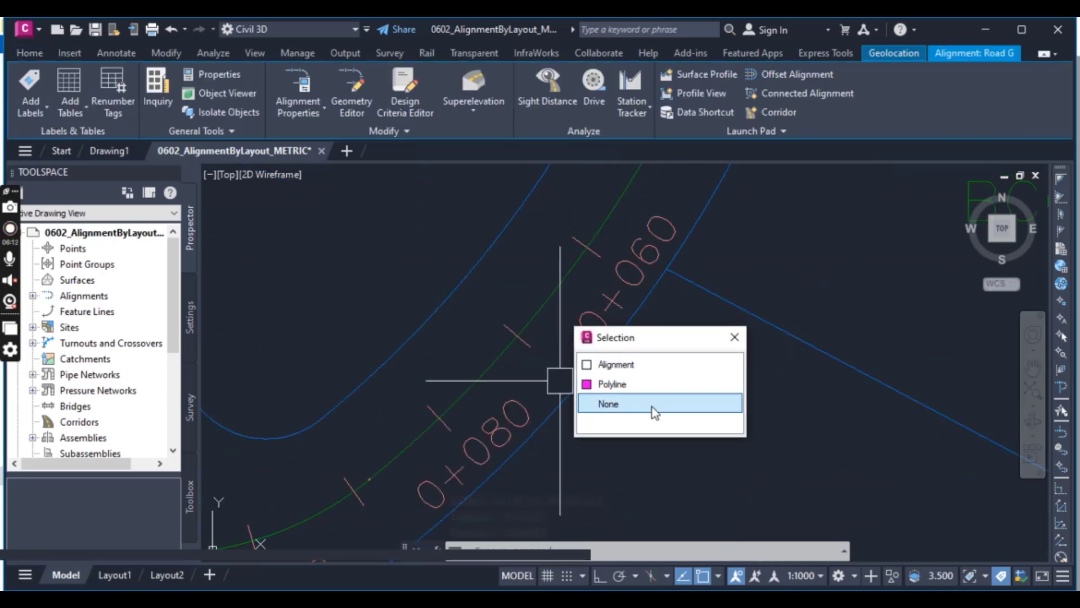
click(652, 404)
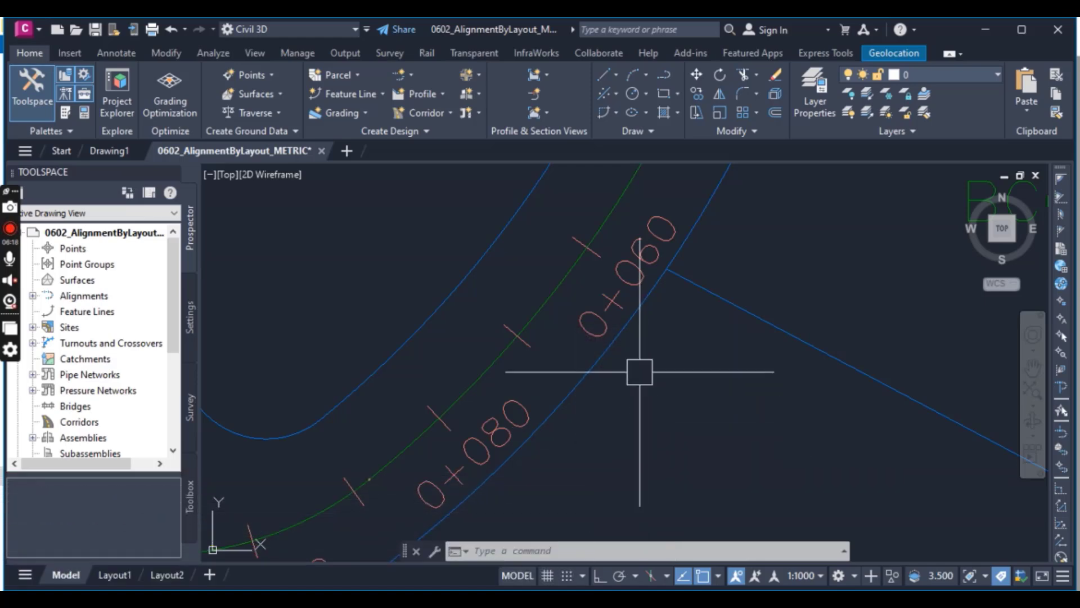
- Select the Road G alignment and try stretching the point between its line and first curve toward lot 29, then cancel
click(553, 300)
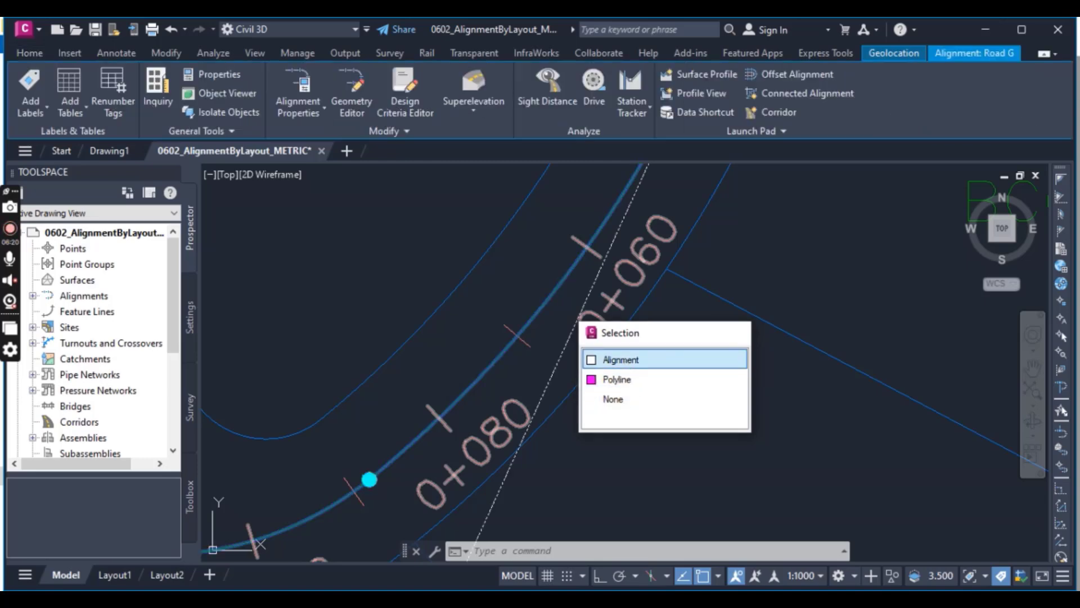
click(614, 357)
scroll(654, 425, down, 3)
click(671, 279)
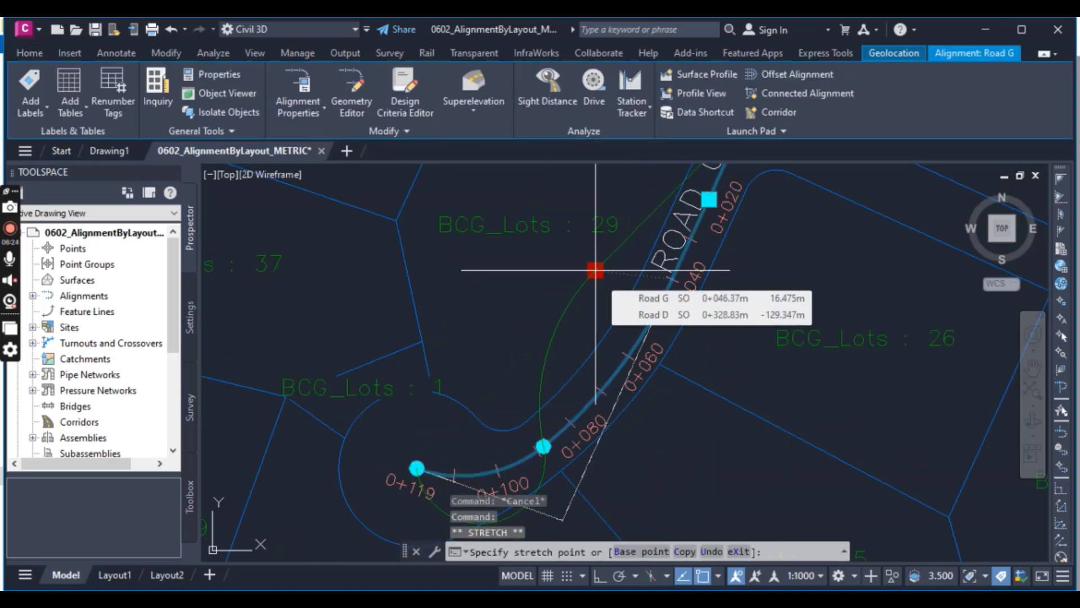
scroll(586, 280, up, 5)
scroll(656, 320, down, 5)
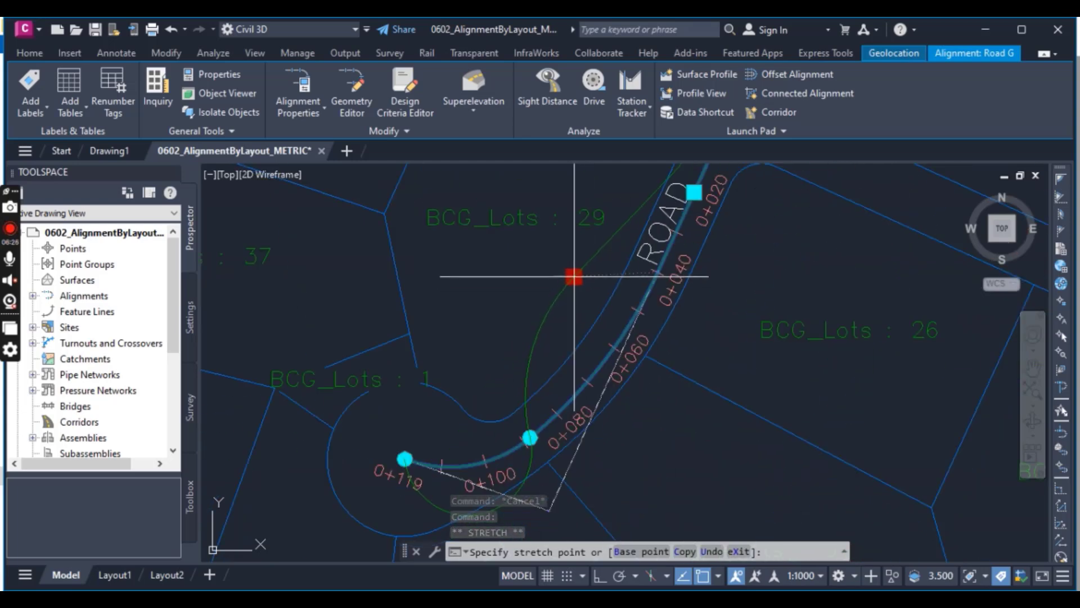
scroll(586, 305, up, 4)
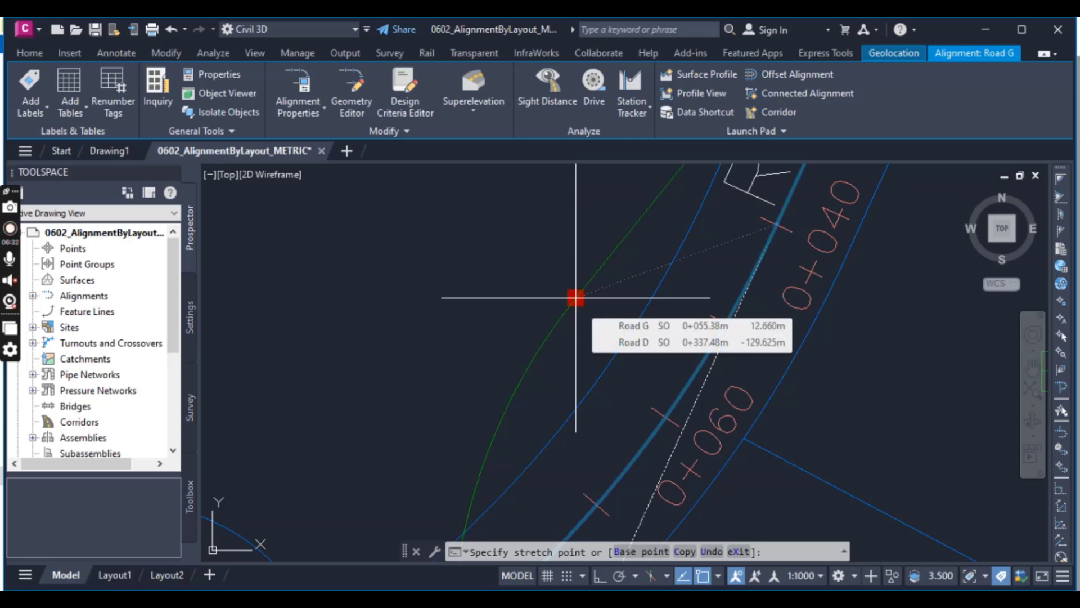
scroll(575, 298, down, 4)
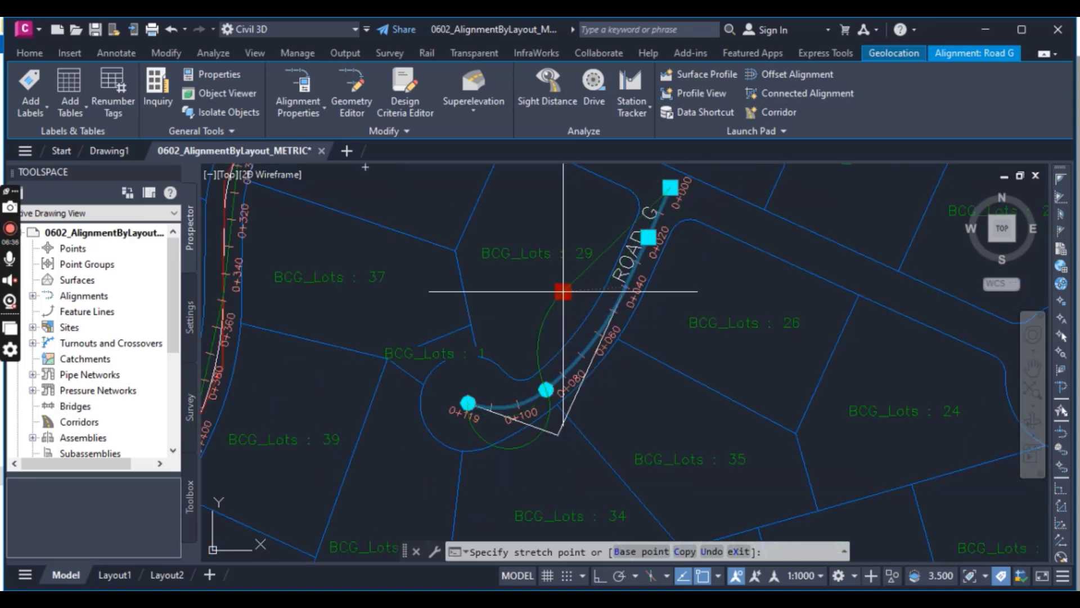
scroll(563, 291, down, 2)
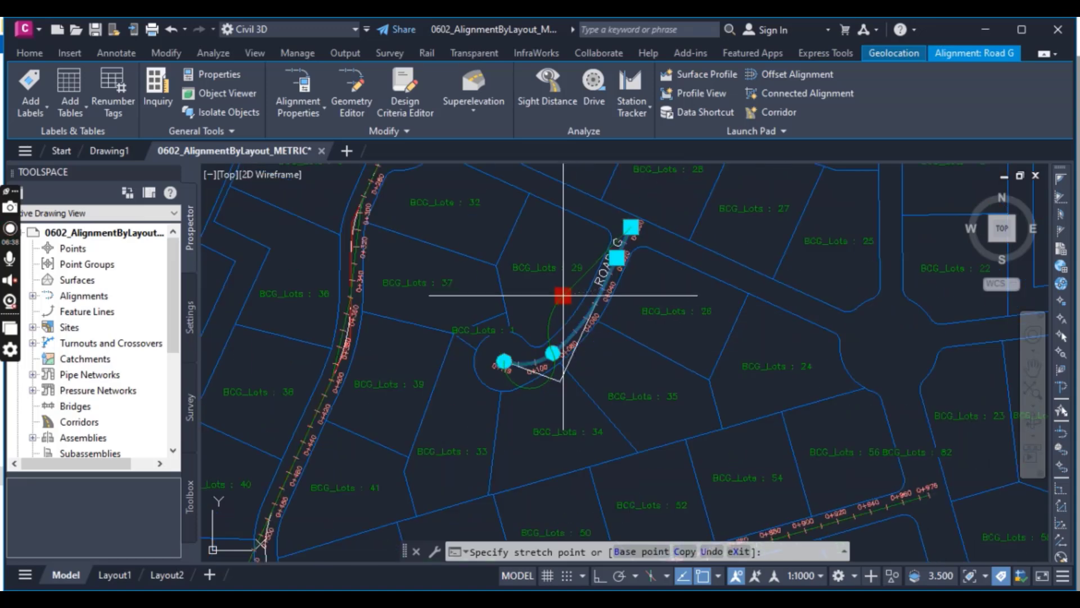
scroll(563, 292, up, 3)
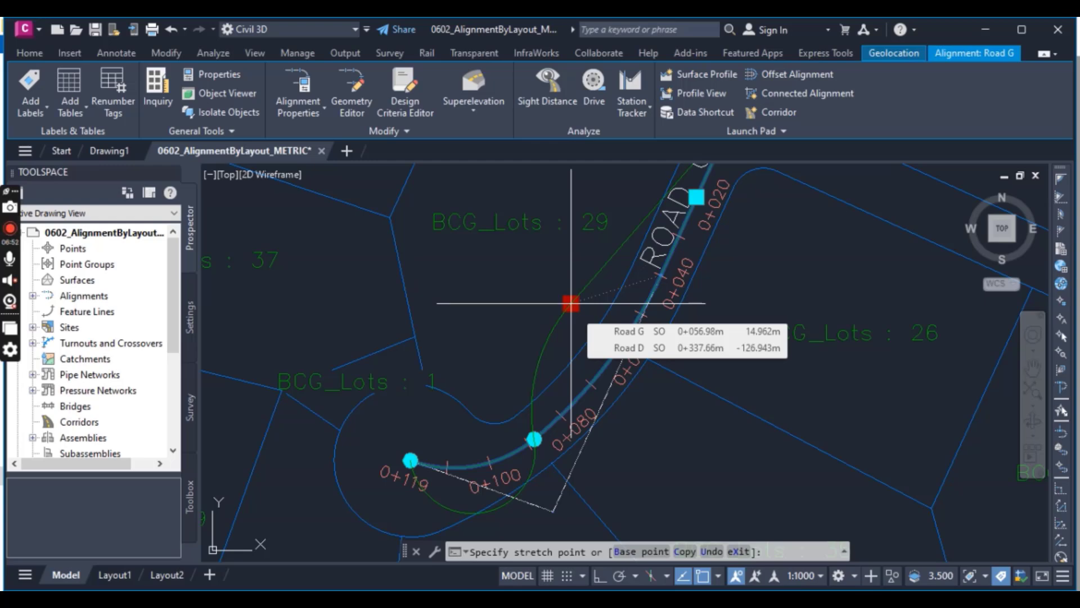
key(Escape)
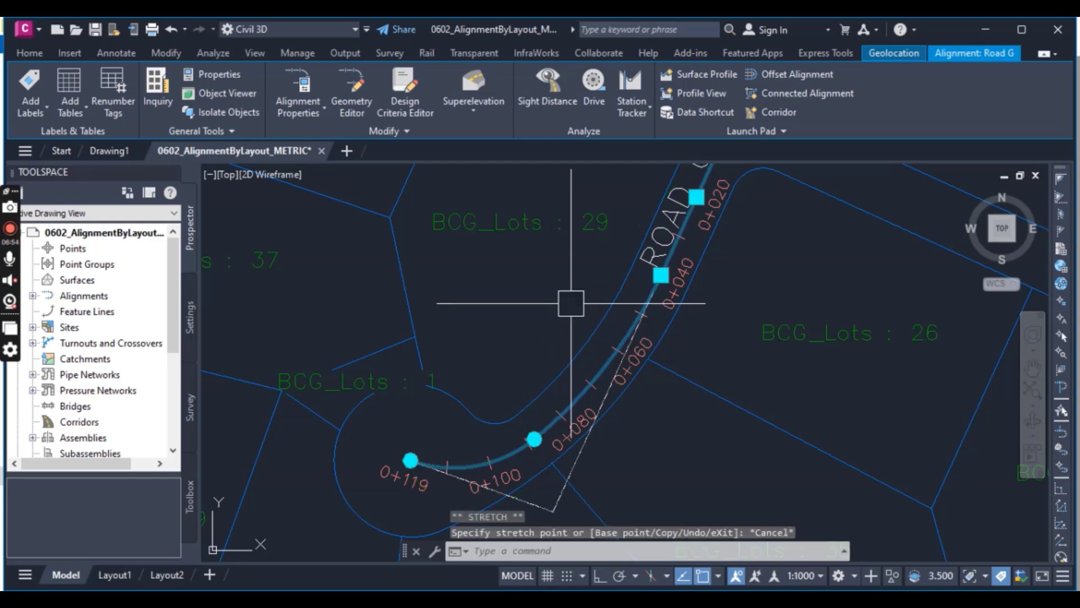